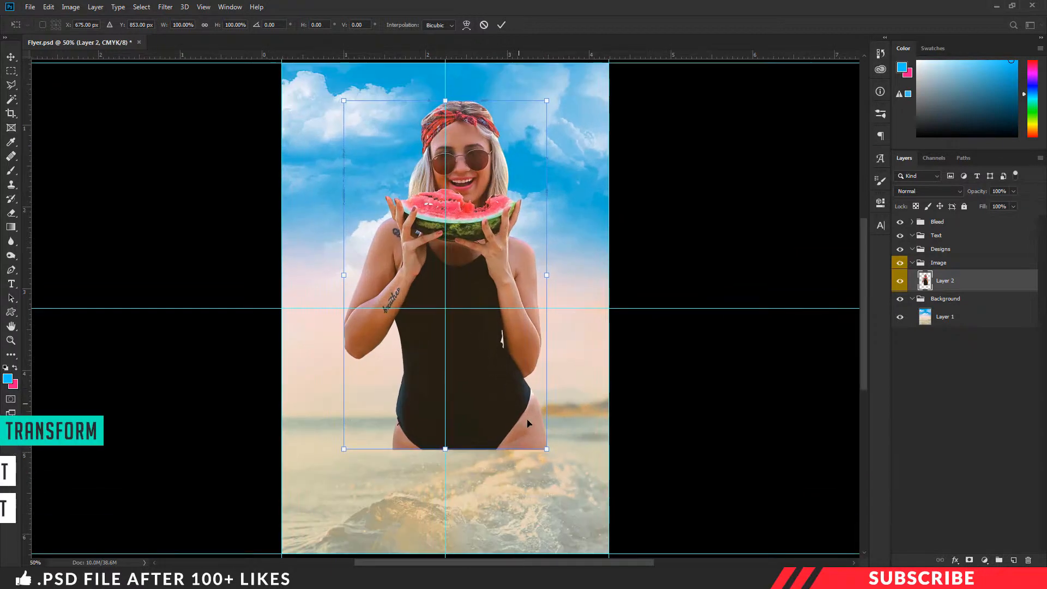
- Scale the woman down to about 86.6% and center her on the vertical guide in the flyer's upper half
left_click_drag(547, 449, 529, 421)
left_click_drag(472, 256, 479, 249)
left_click_drag(537, 413, 522, 399)
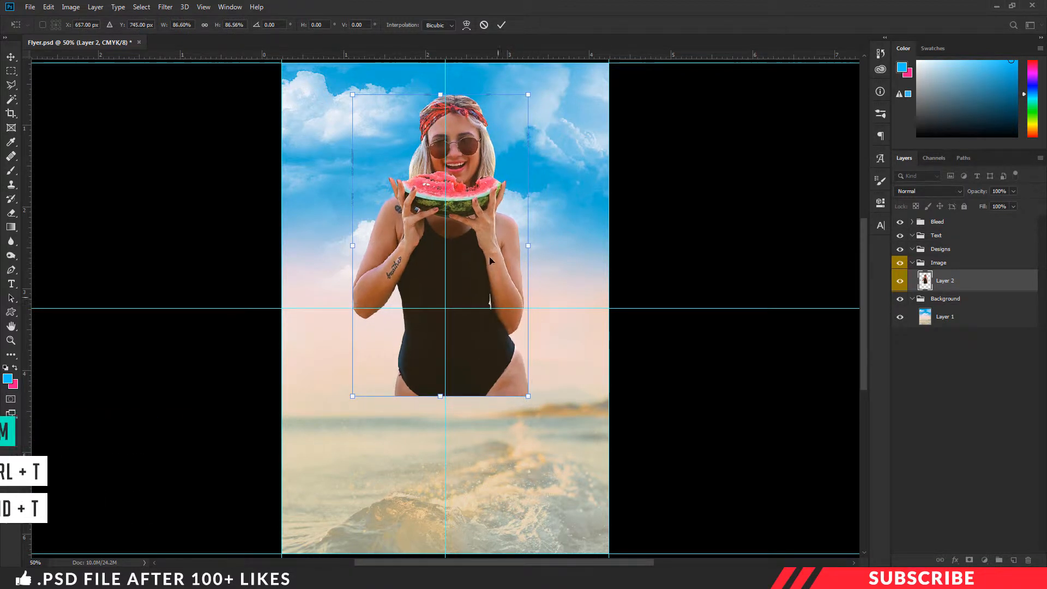
left_click_drag(465, 202, 470, 199)
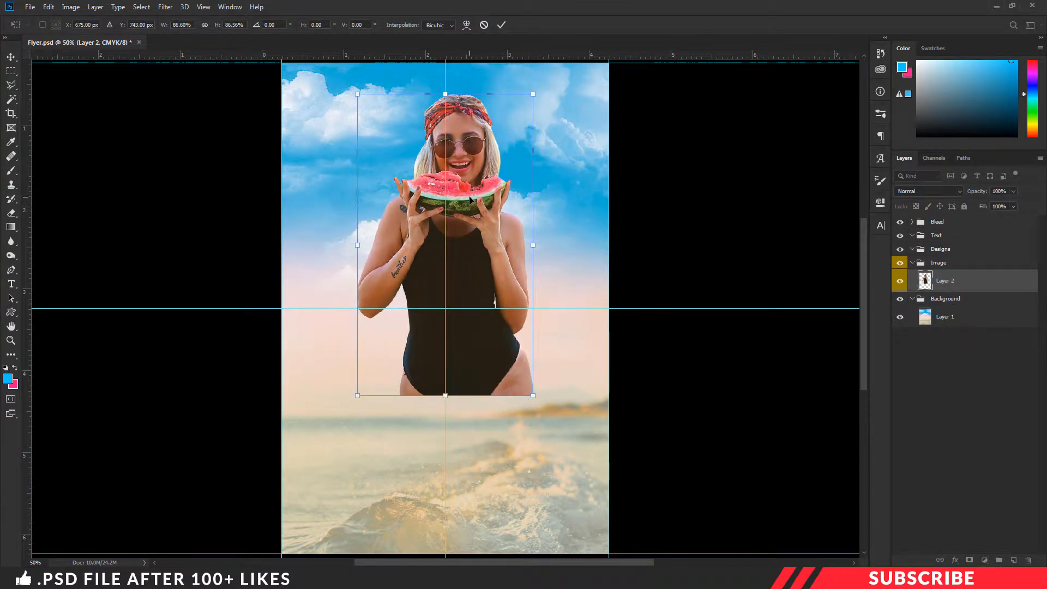
key("Return")
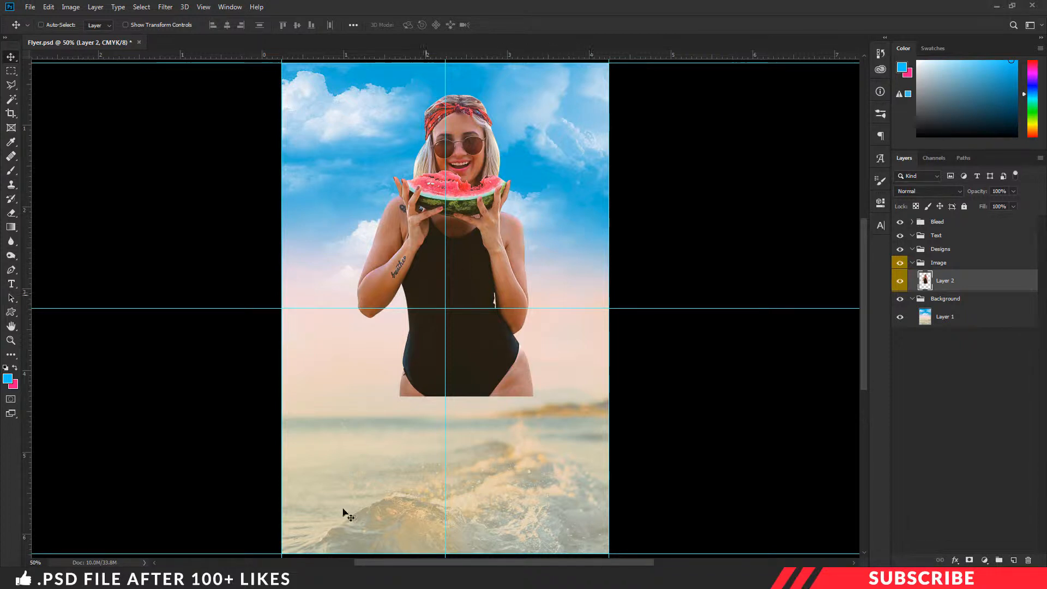
- Open the leaf image from the PTE32 folder in Adobe Photoshop CC 2019
left_click(232, 578)
left_click(484, 344)
left_click(699, 234)
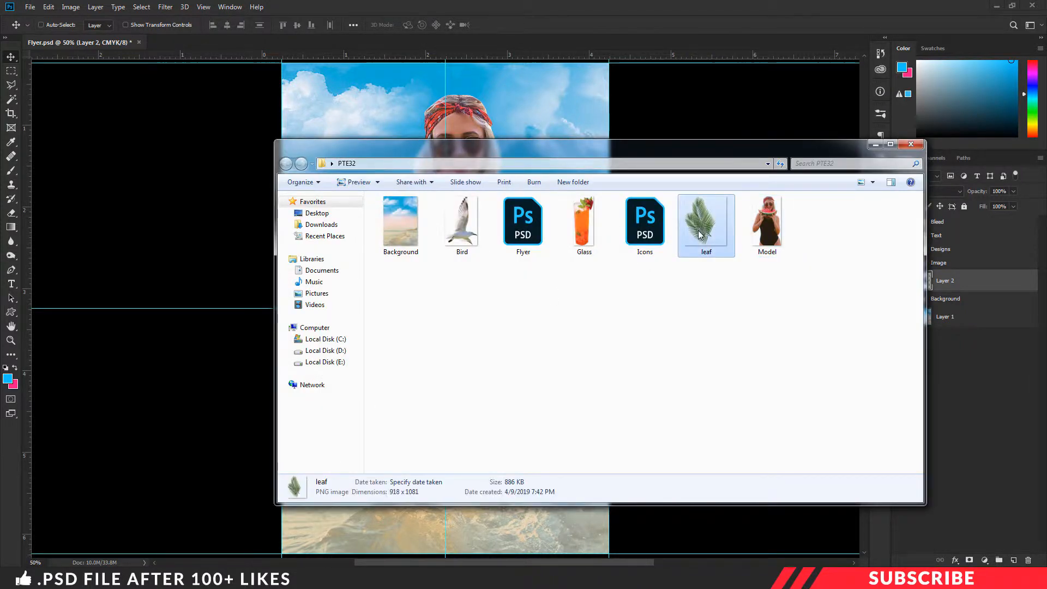
right_click(698, 235)
mouse_move(725, 363)
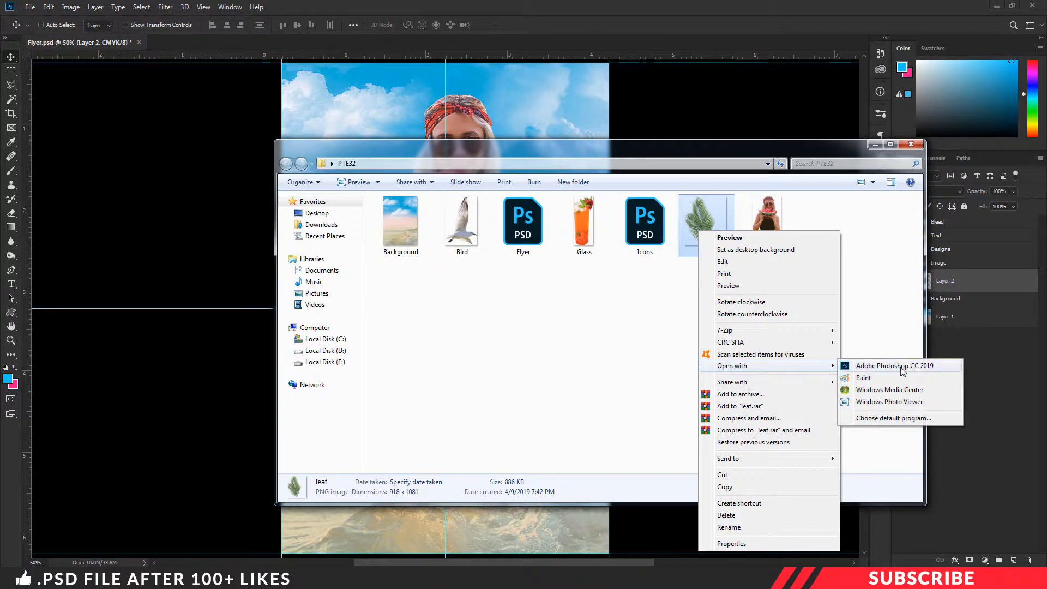
left_click(901, 365)
- Copy the palm leaf from leaf.png into the flyer document and close leaf.png
left_click_drag(218, 42, 218, 66)
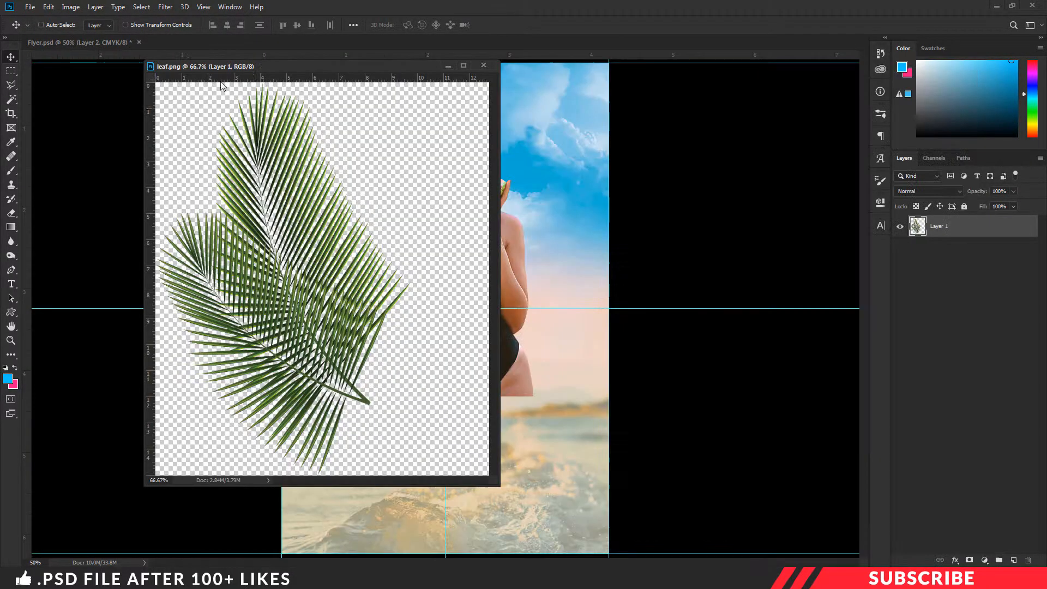
left_click_drag(303, 215, 551, 210)
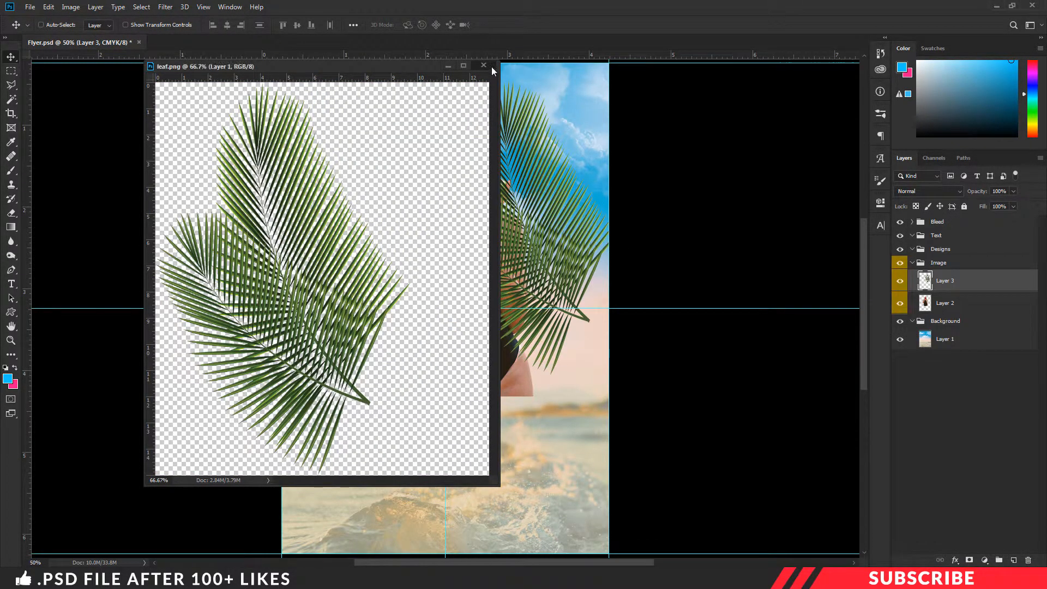
left_click(483, 66)
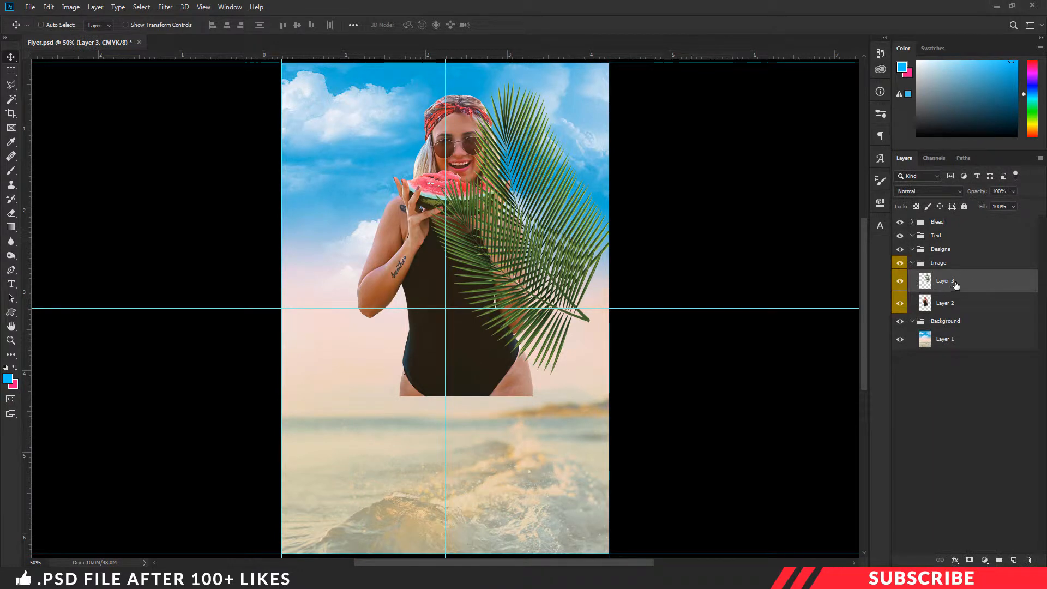
- Put the leaf layer beneath the woman's layer, scale the leaf down and position it behind her on the flyer's left side
left_click_drag(960, 284, 966, 305)
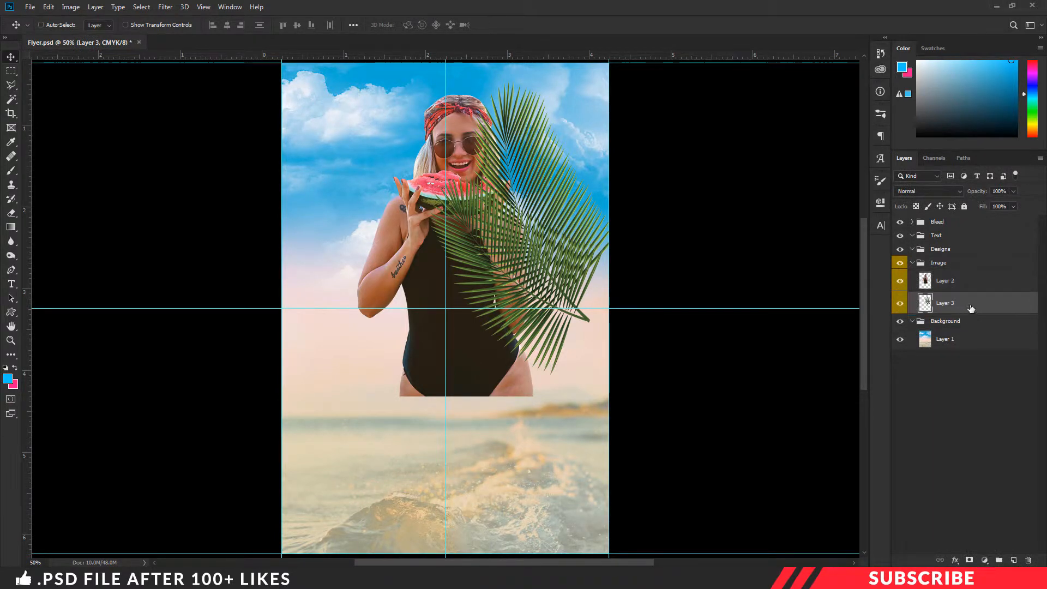
left_click_drag(532, 227, 394, 187)
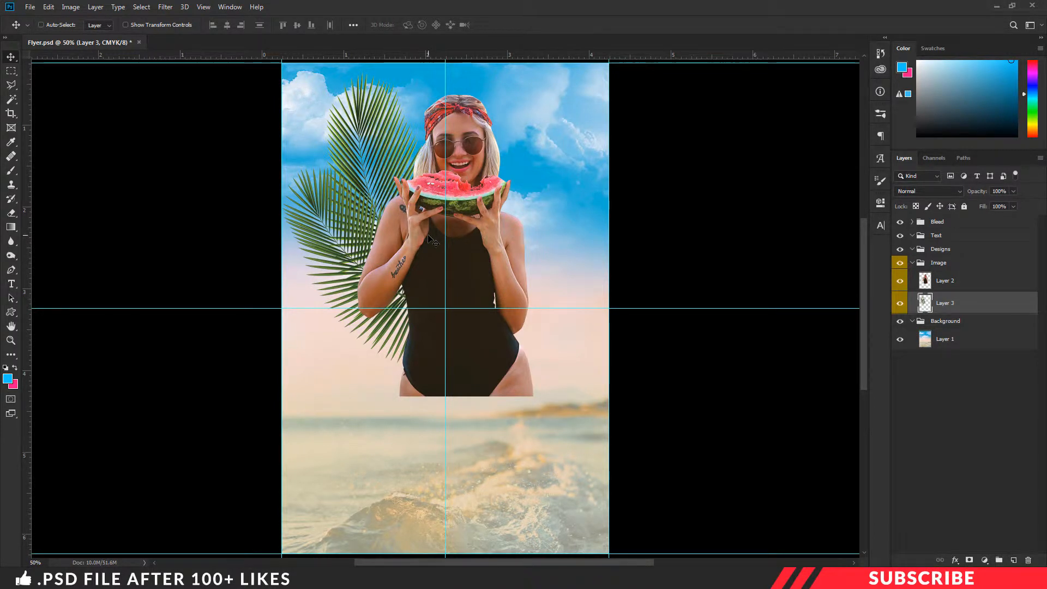
key("ctrl+t")
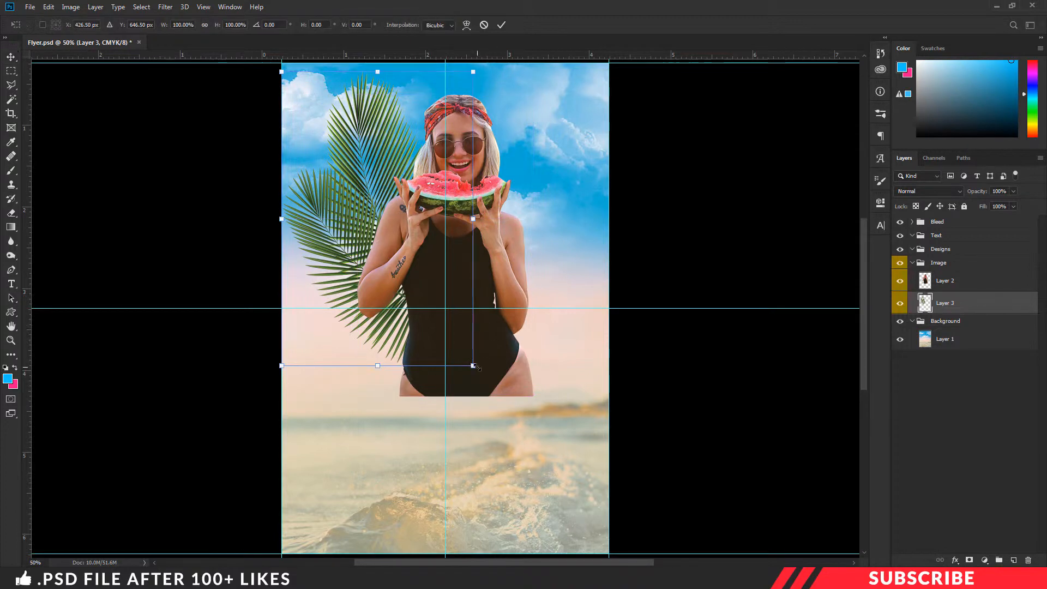
left_click_drag(474, 367, 427, 306)
left_click_drag(358, 213, 380, 243)
key("Return")
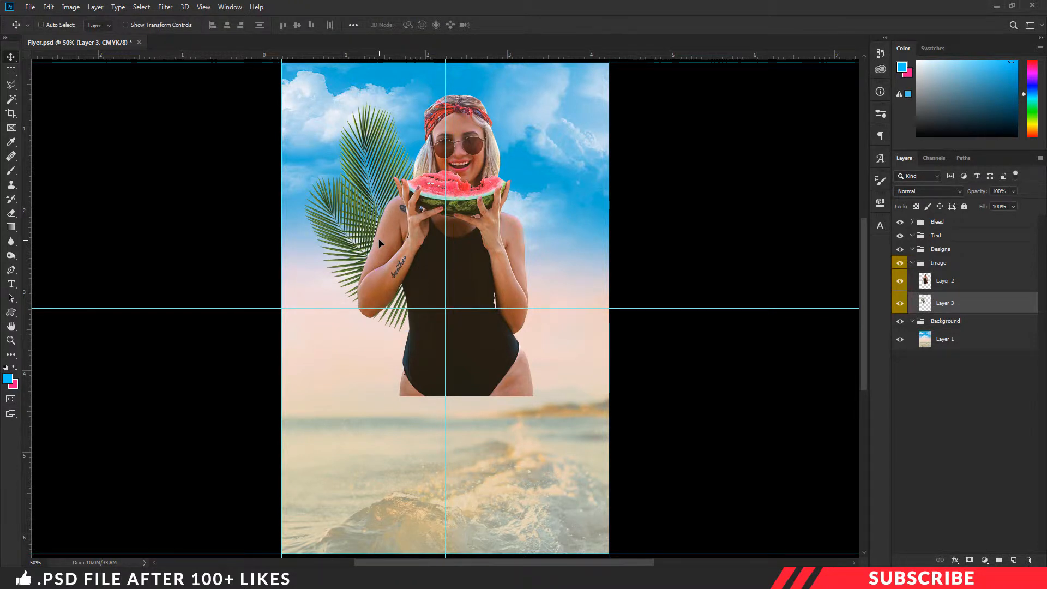
- Duplicate the palm leaf layer, flip the copy horizontally and move it to the right side of the woman
key("ctrl+j")
left_click_drag(375, 186, 417, 185)
key("ctrl")
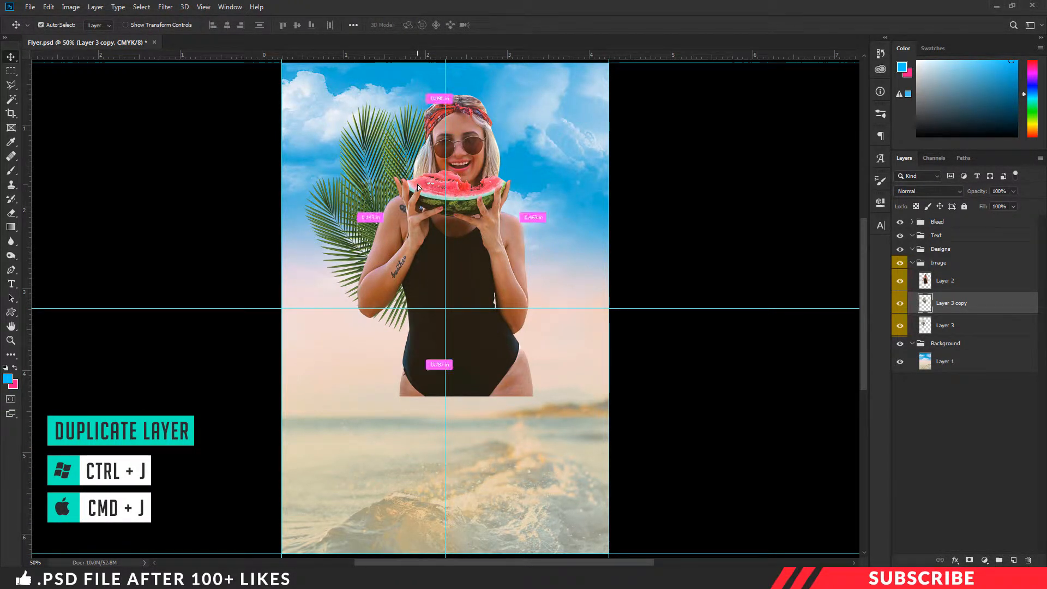
key("ctrl+t")
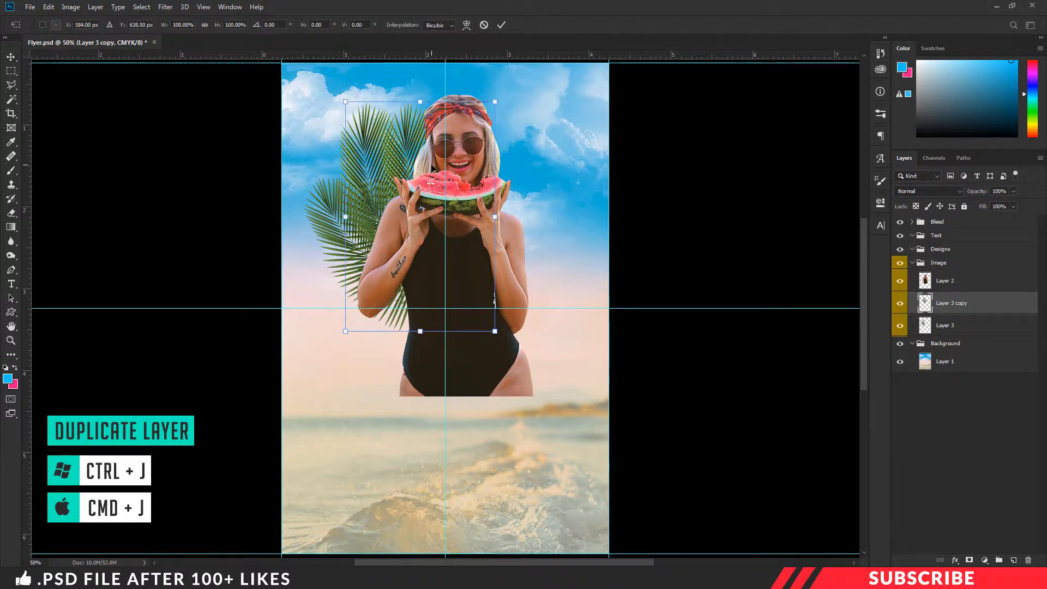
right_click(432, 168)
left_click(461, 300)
left_click_drag(412, 186, 512, 179)
- Flip the leaf copy vertically, rotate it to about 53.7° and position it fanning out behind the woman's shoulder on the right
right_click(514, 176)
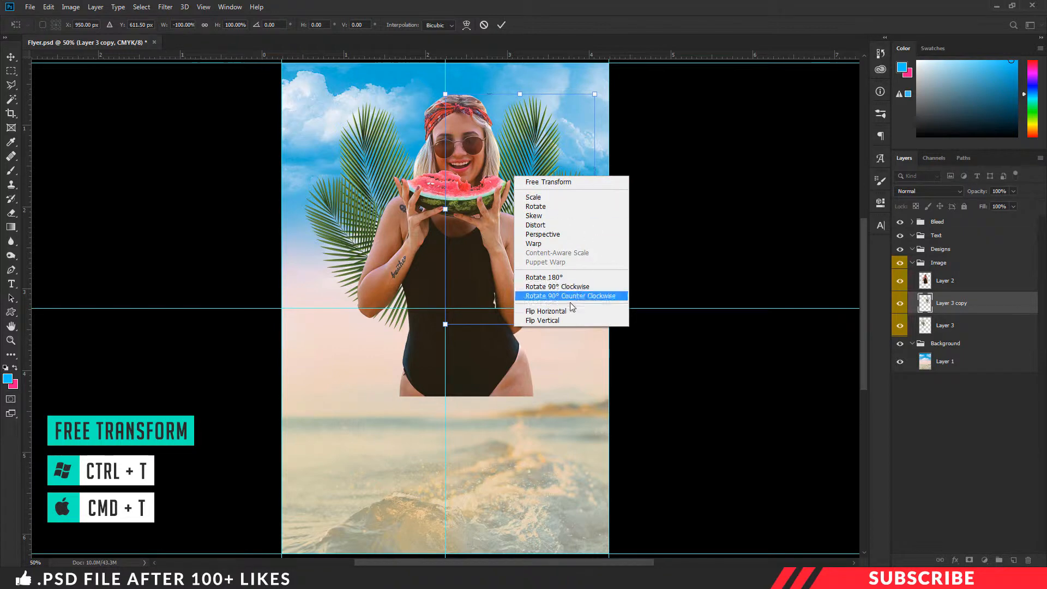
left_click(555, 320)
left_click_drag(583, 351, 612, 84)
left_click_drag(550, 196, 553, 186)
left_click_drag(606, 301, 622, 275)
left_click_drag(507, 222, 523, 233)
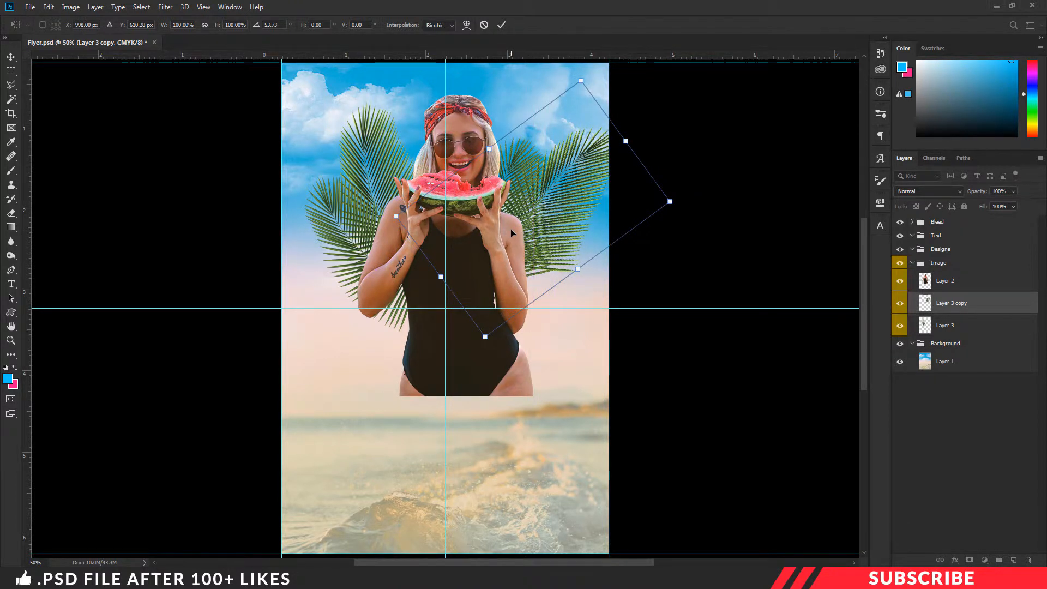
key("Return")
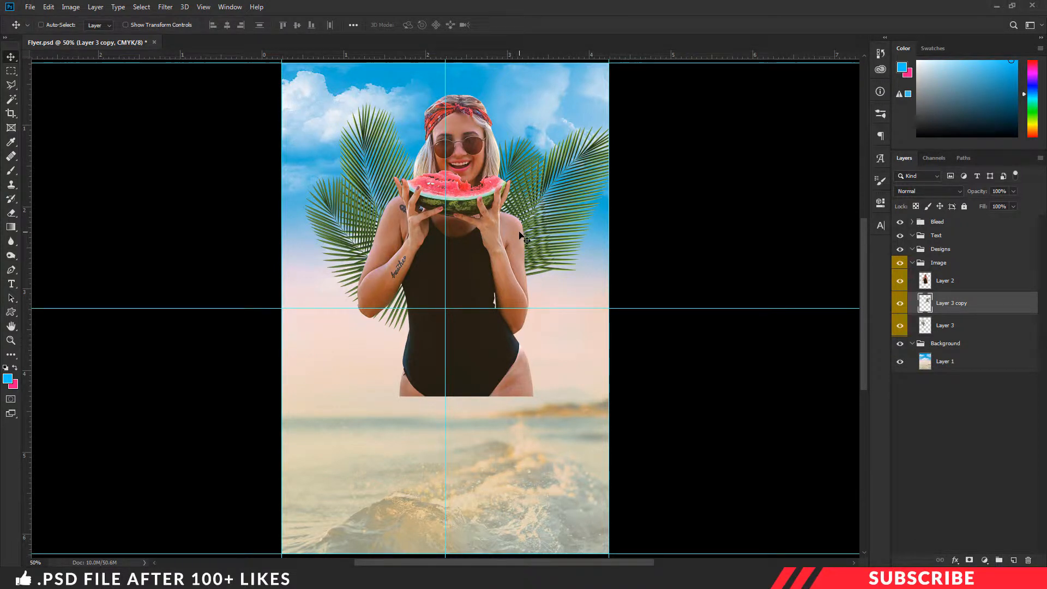
- Create a new layer in the Designs group and set the foreground color to #dd4699
left_click(949, 250)
left_click(1013, 559)
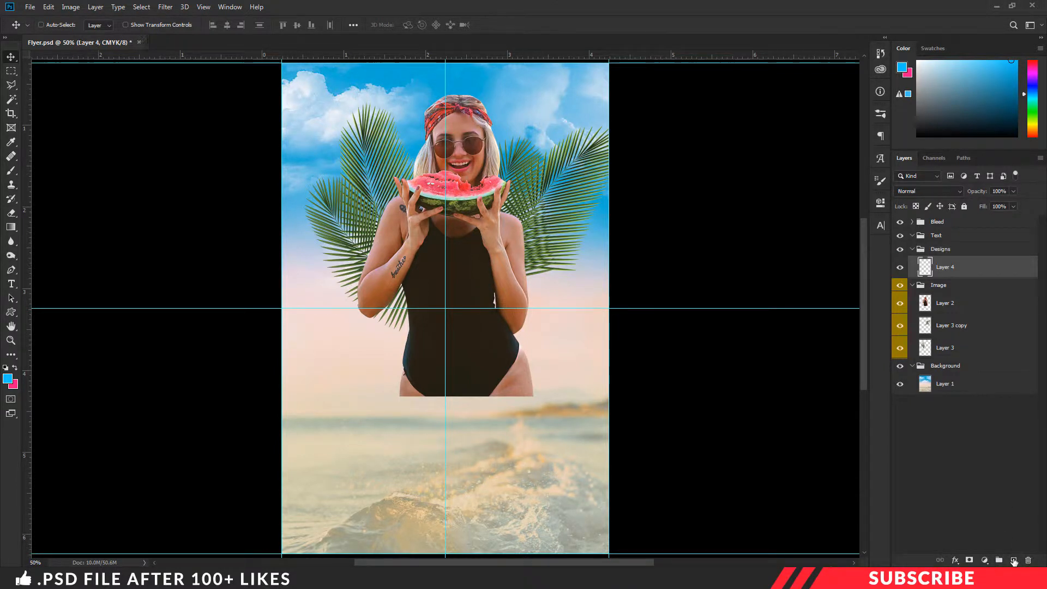
left_click(8, 378)
left_click_drag(959, 498, 892, 497)
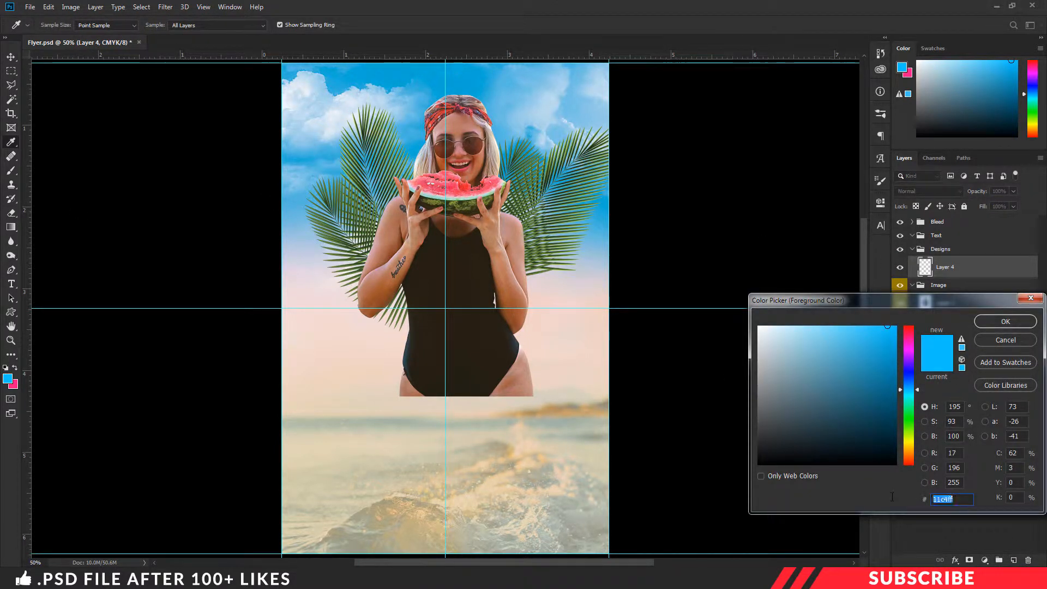
type("dd4699")
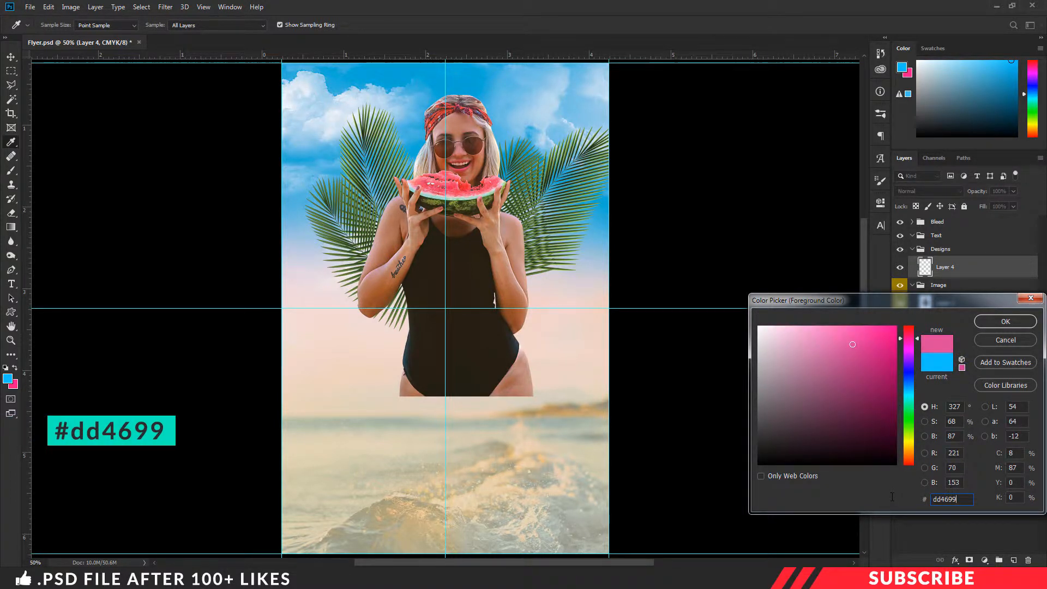
left_click(1005, 321)
key("v")
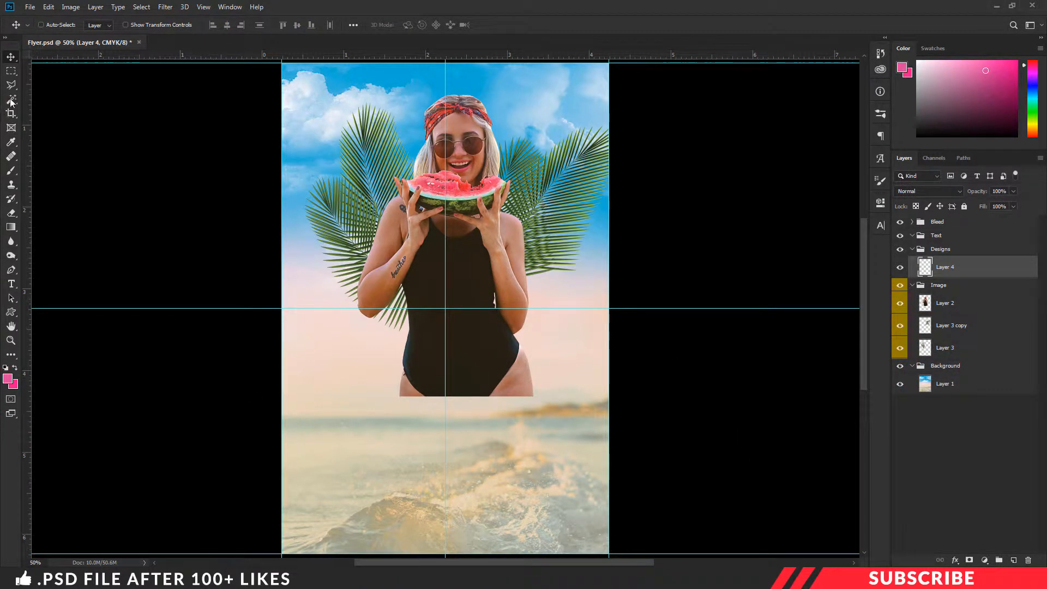
- Outline an irregular four-sided shape over the woman's hips with the Polygonal Lasso, fill it with the foreground color and deselect
left_click_drag(11, 86, 51, 98)
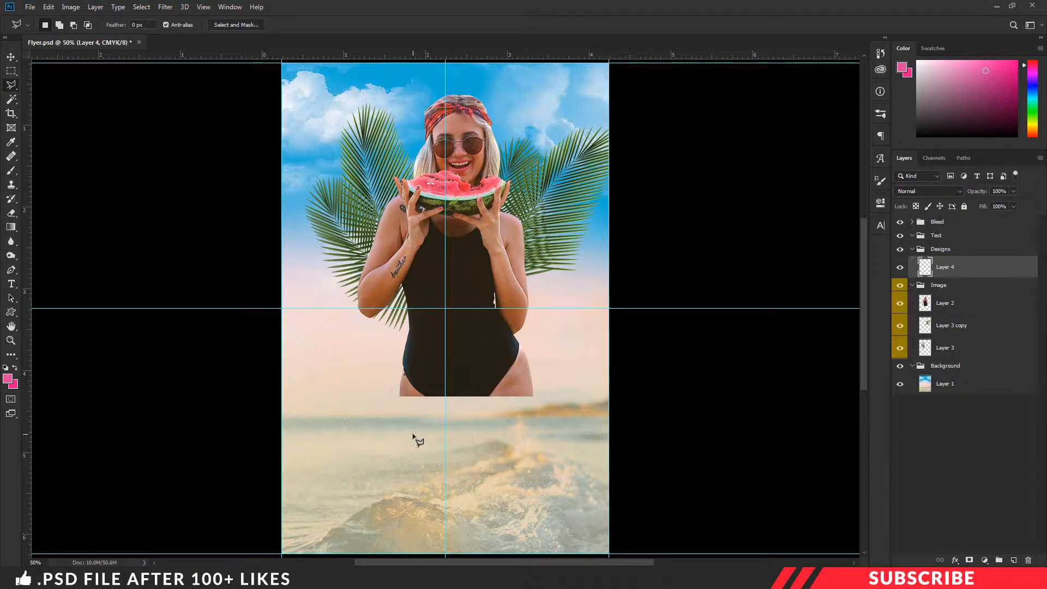
left_click(385, 453)
left_click(368, 382)
left_click(579, 339)
left_click(548, 477)
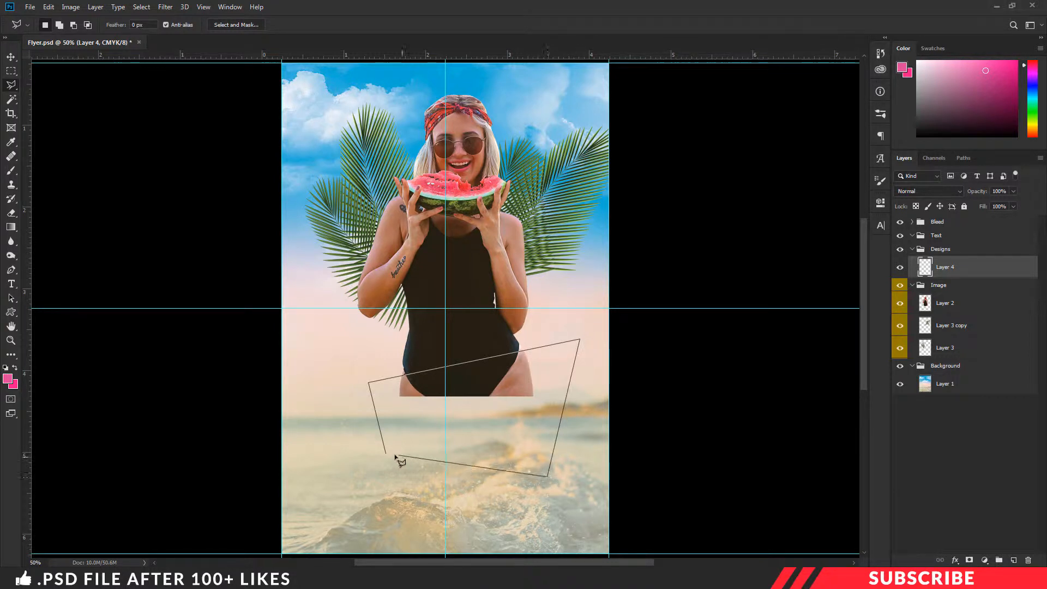
left_click(385, 453)
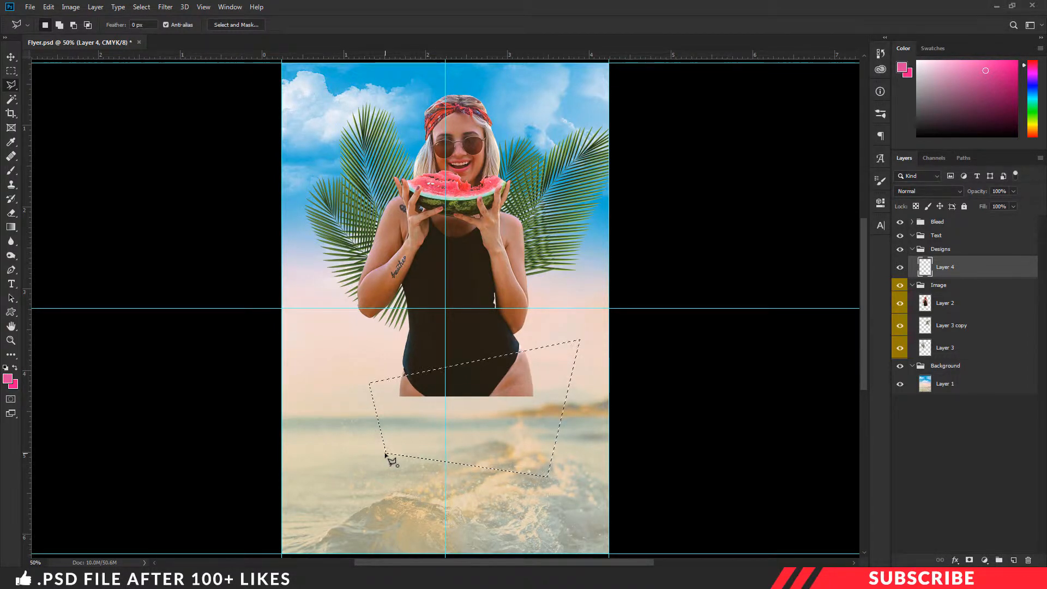
key("alt+BackSpace")
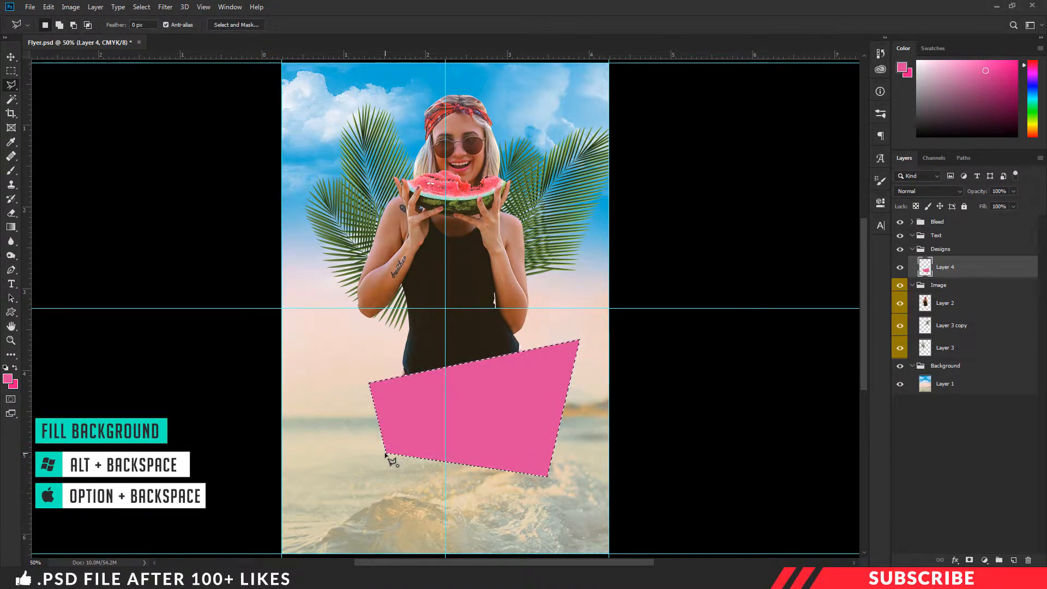
key("ctrl+d")
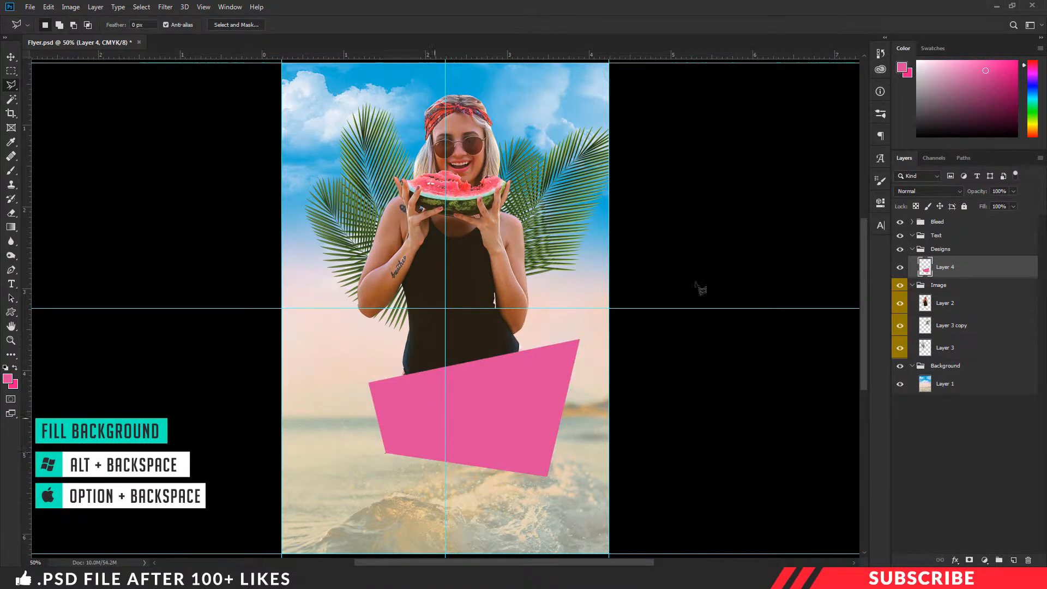
- Add a Bevel & Emboss effect to the pink shape's layer, using the Inner Bevel style and Chisel Hard technique
right_click(947, 265)
left_click(875, 121)
left_click(654, 278)
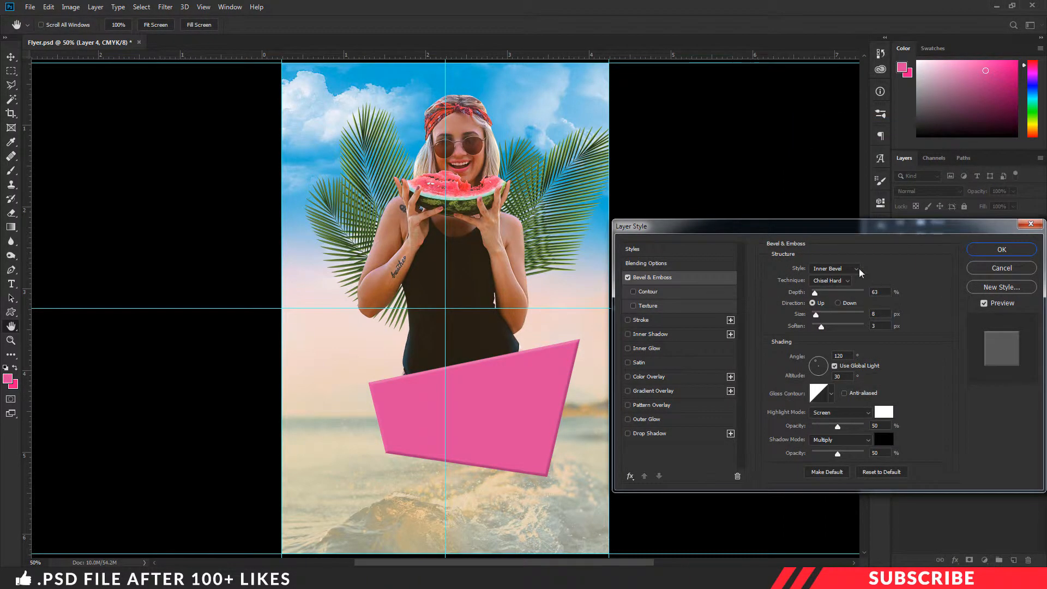
left_click(849, 270)
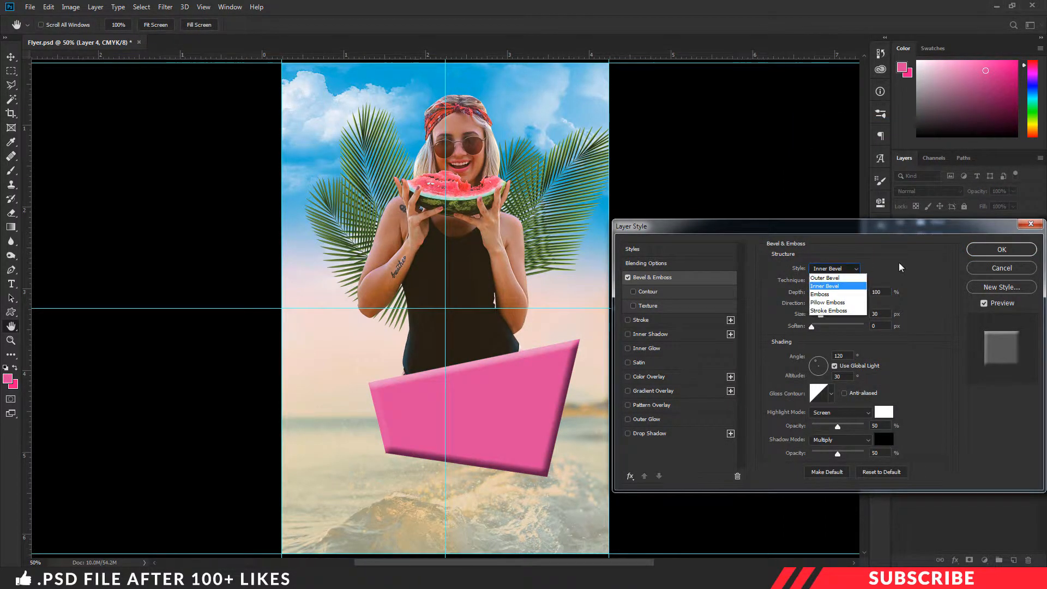
left_click(836, 286)
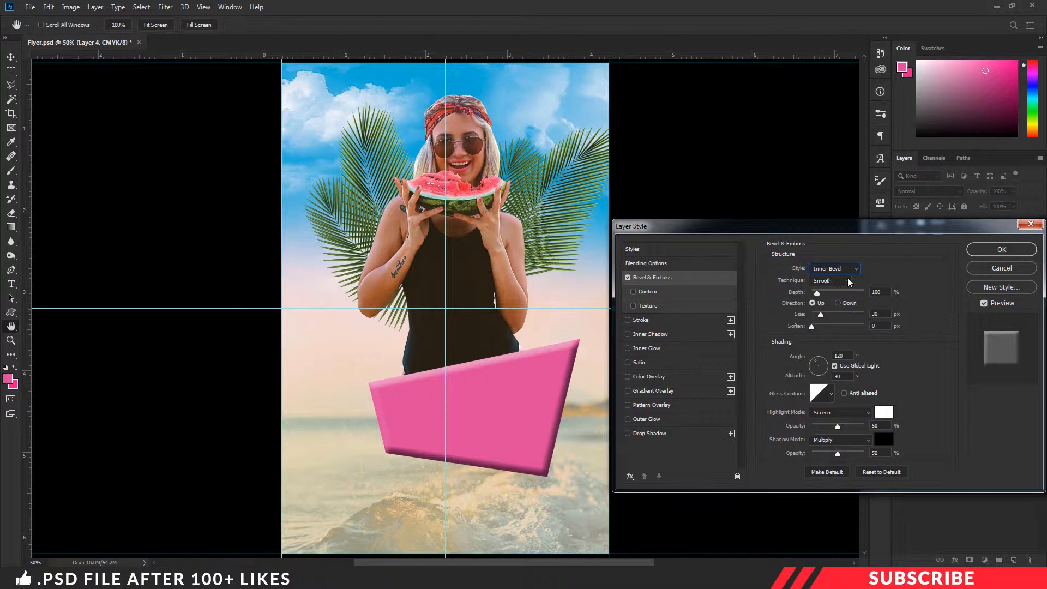
left_click(849, 281)
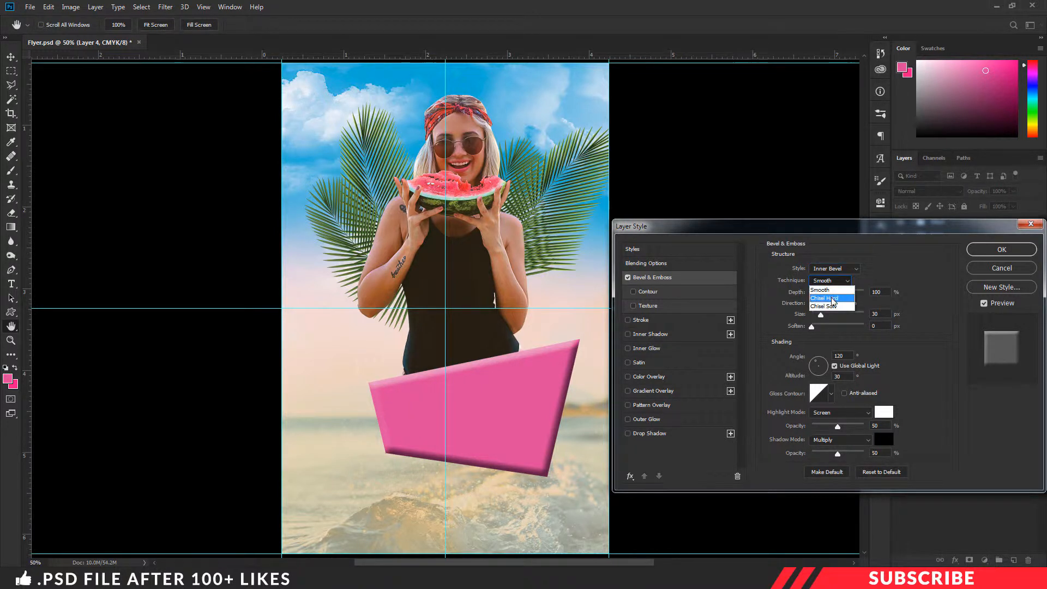
left_click(844, 299)
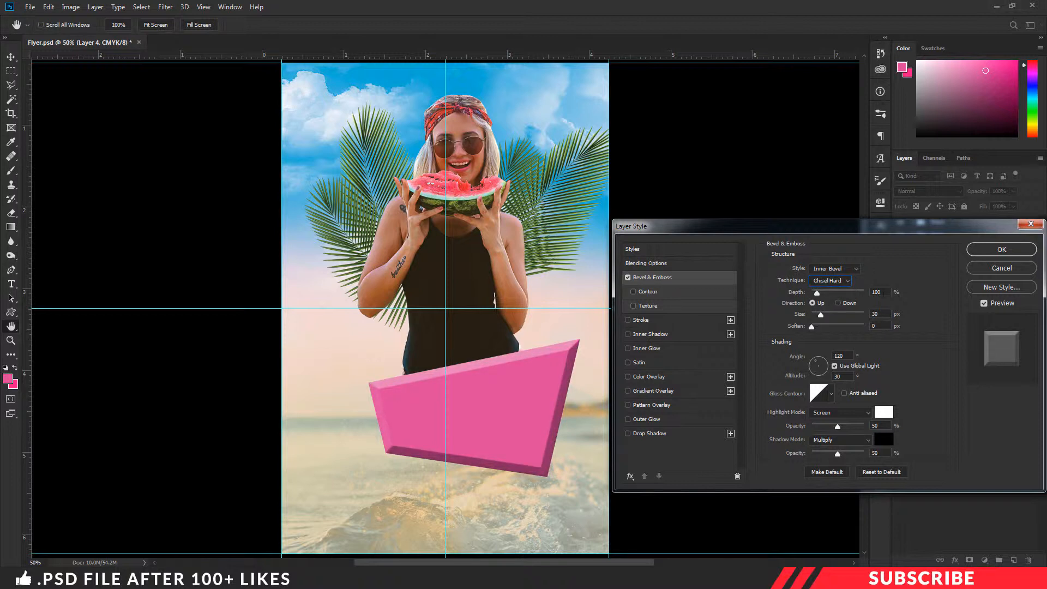
- Set the bevel's depth to 63%, size to 8 px and soften to 3 px, and apply the layer style
type("63")
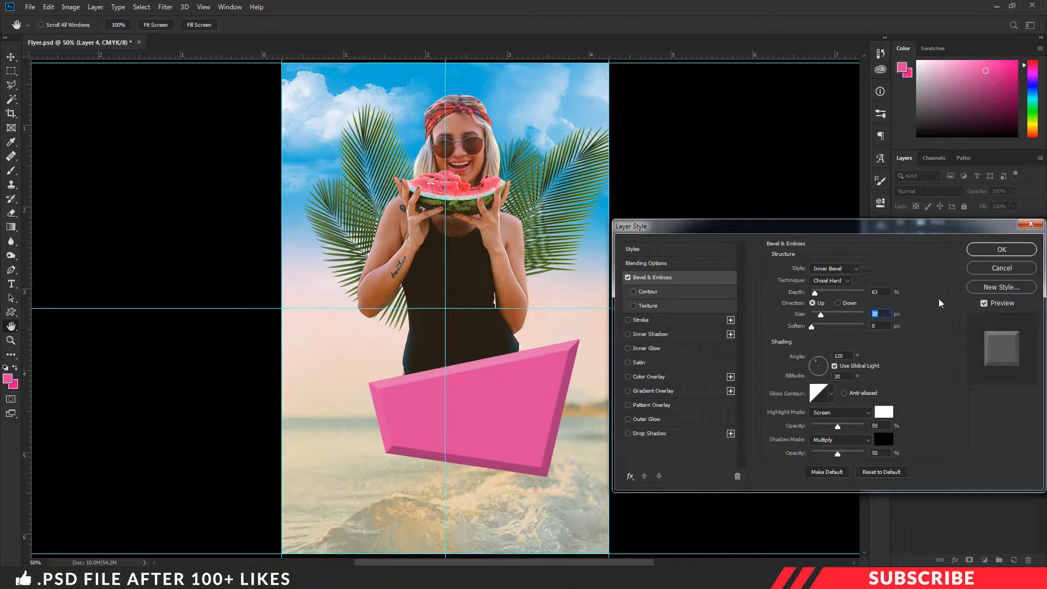
type("8")
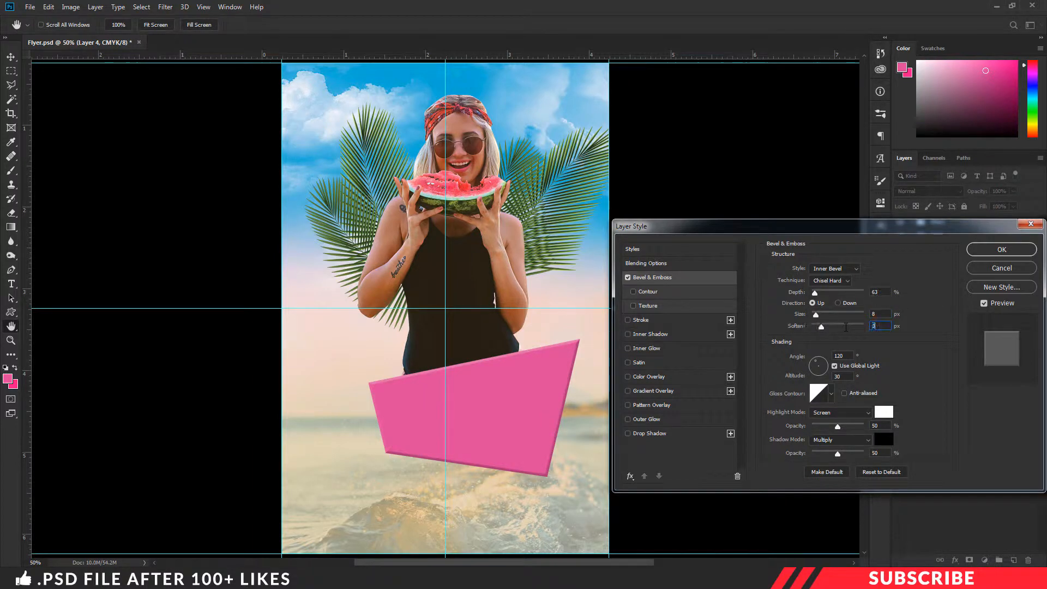
left_click(1010, 249)
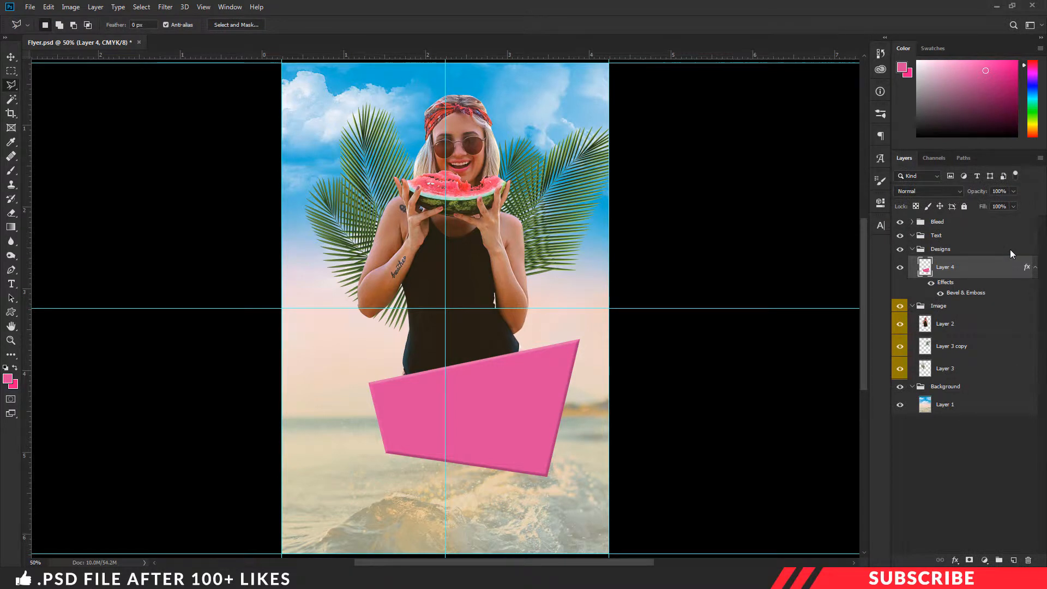
- Duplicate the pink shape's layer and fill the copy's outline with the foreground color #fcb116
key("ctrl+j")
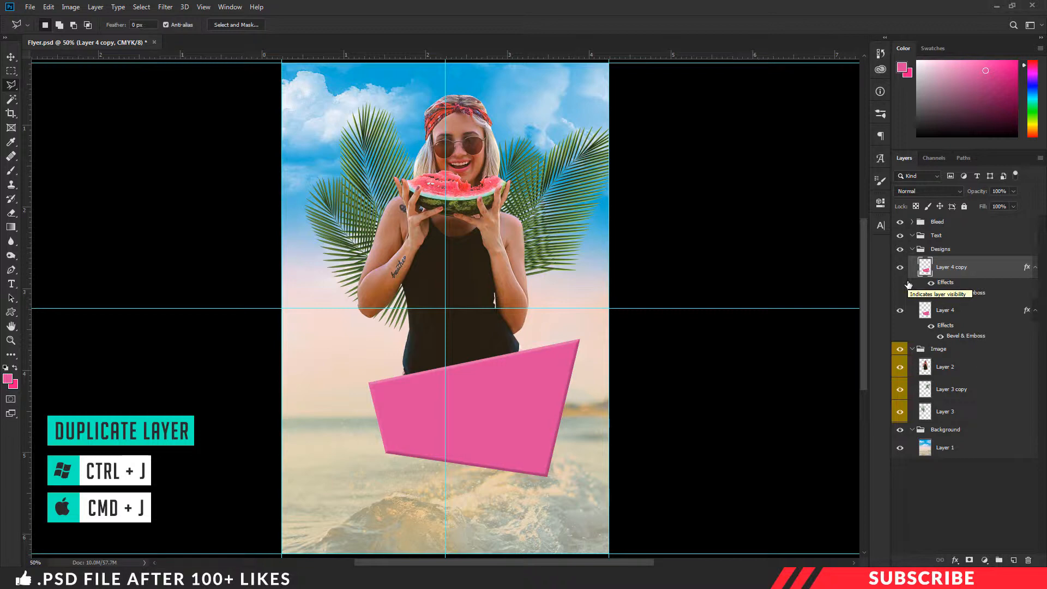
left_click(927, 271, "ctrl")
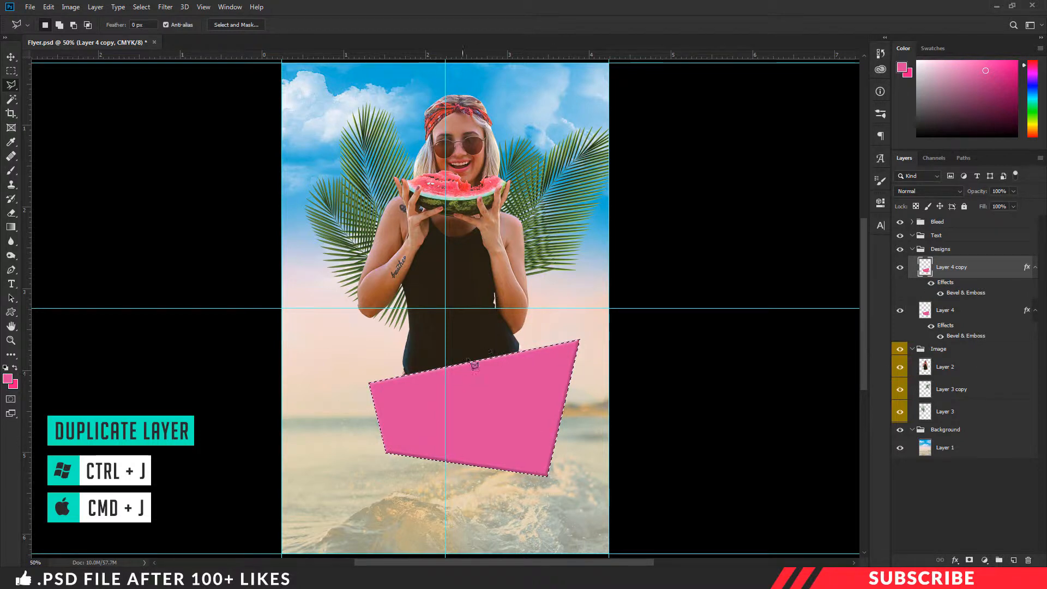
left_click(7, 377)
left_click(943, 499)
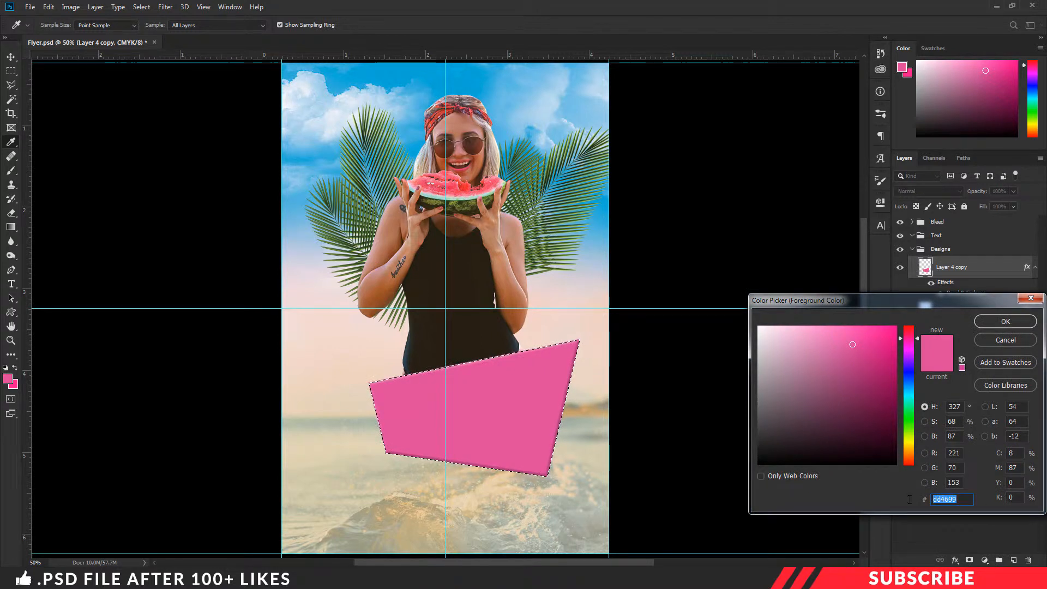
type("fc")
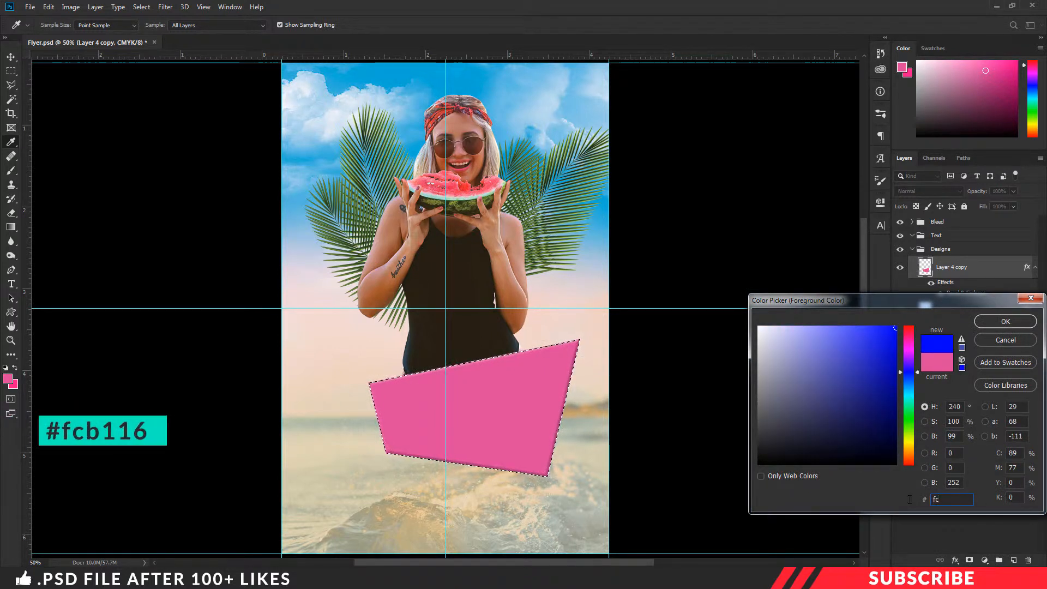
type("b116")
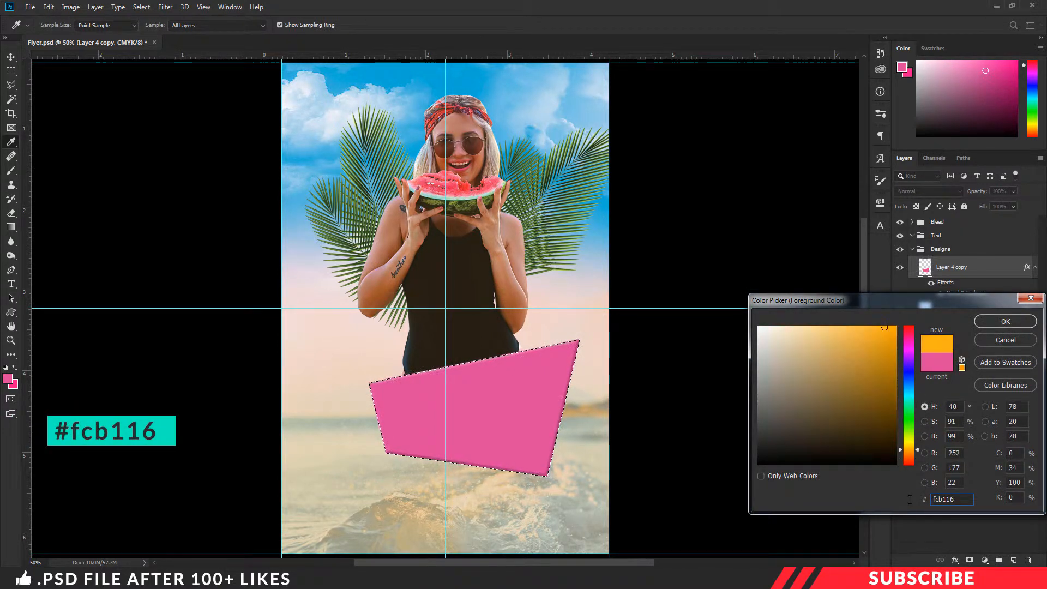
left_click(1013, 322)
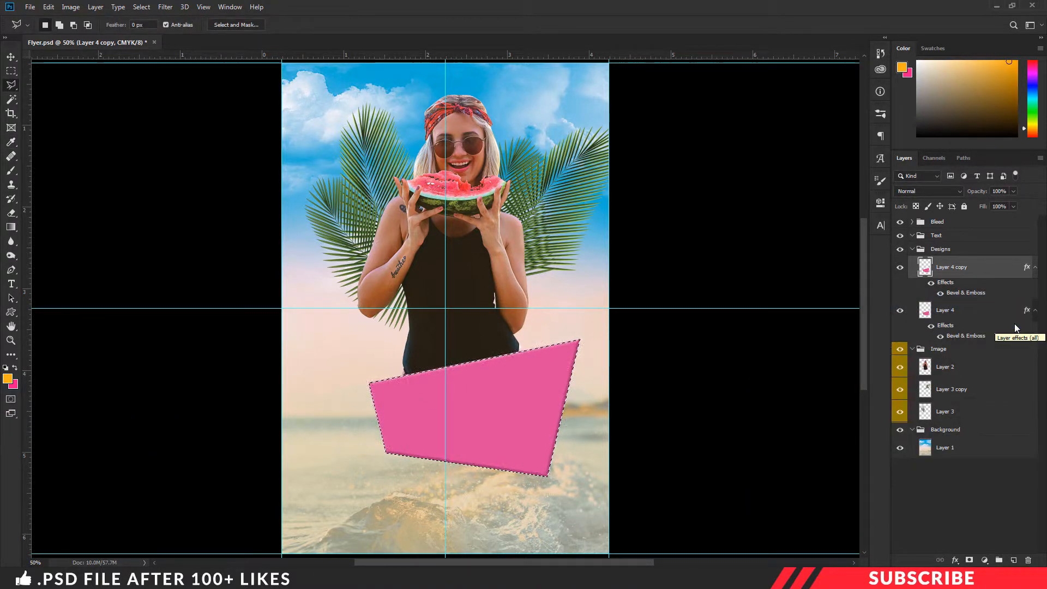
key("alt+BackSpace")
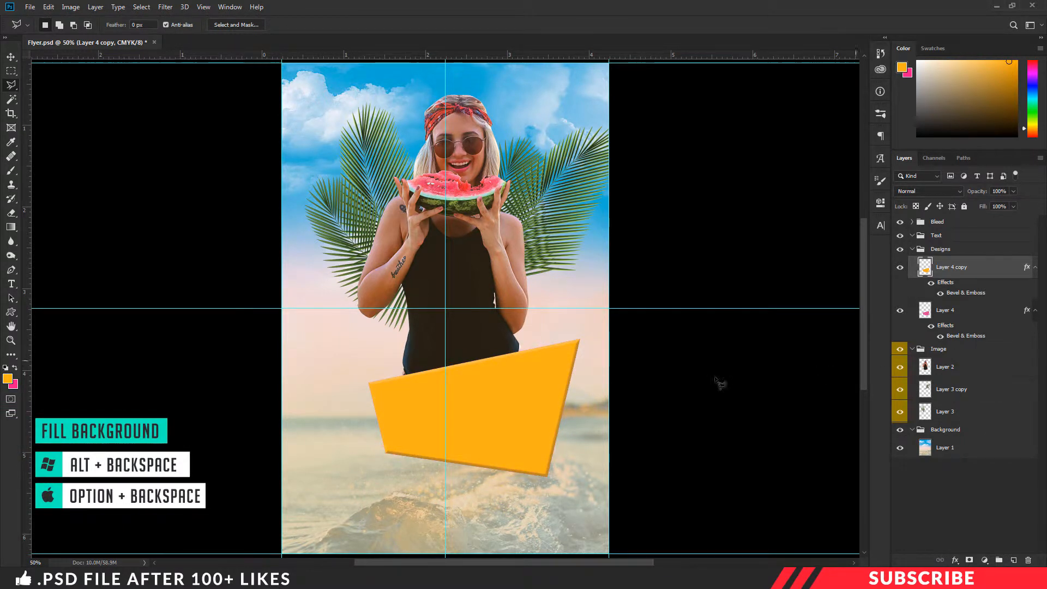
- Flip the orange-yellow shape horizontally in place over the pink shape
key("ctrl+t")
right_click(522, 373)
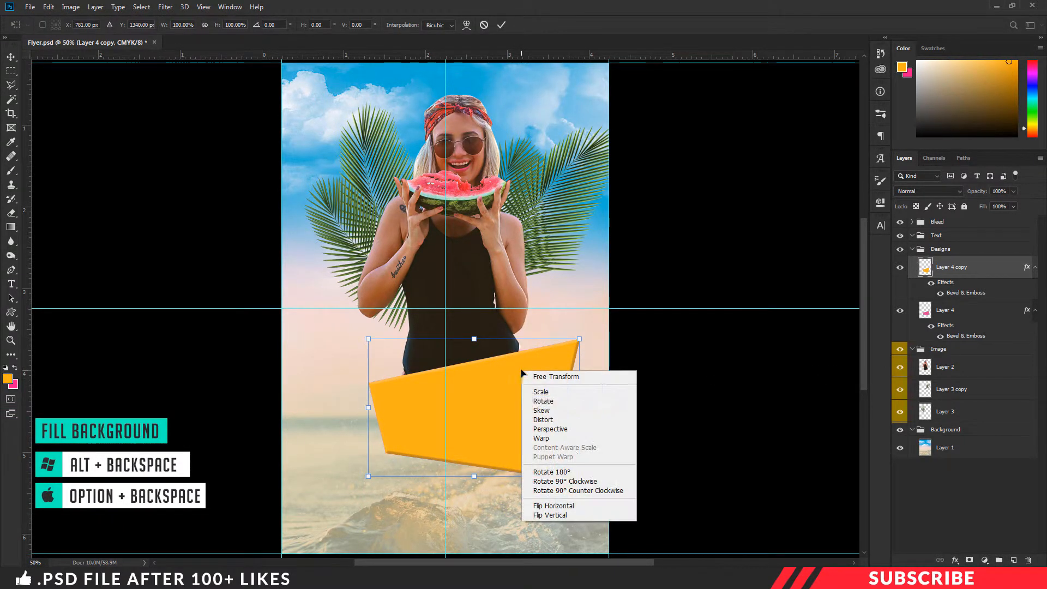
left_click(548, 502)
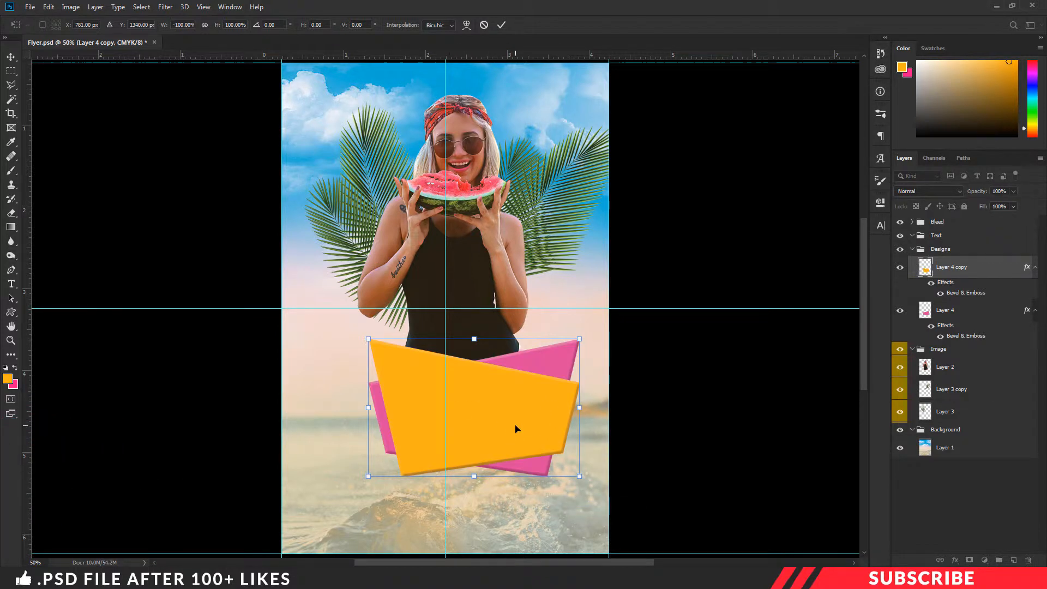
key("Return")
key("l")
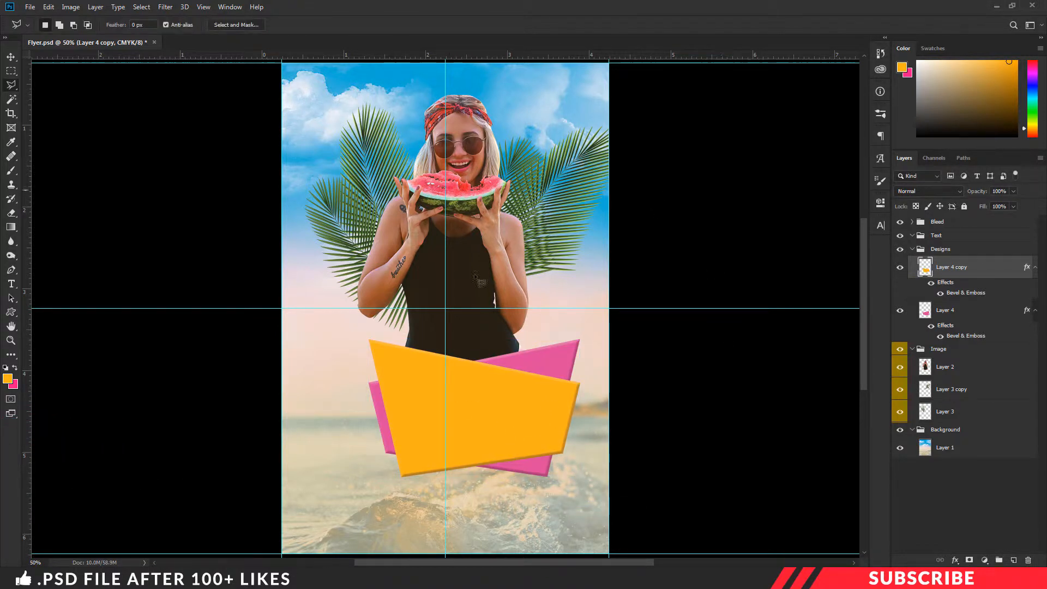
- Open the Glass image from the PTE32 folder, copy the drink into the flyer and close the Glass file
key("alt+Tab")
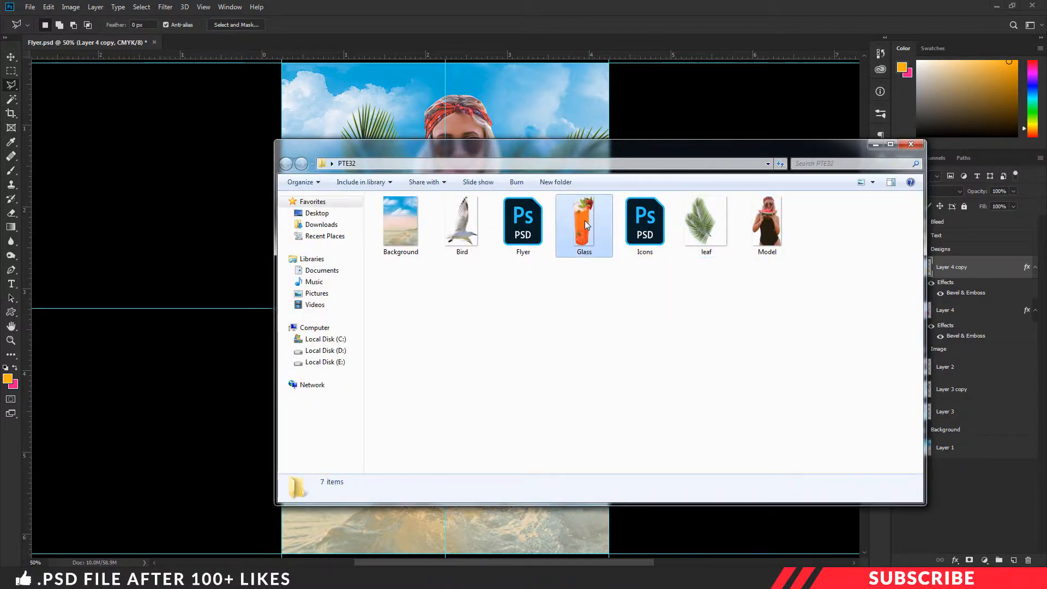
right_click(584, 221)
mouse_move(650, 357)
left_click(770, 357)
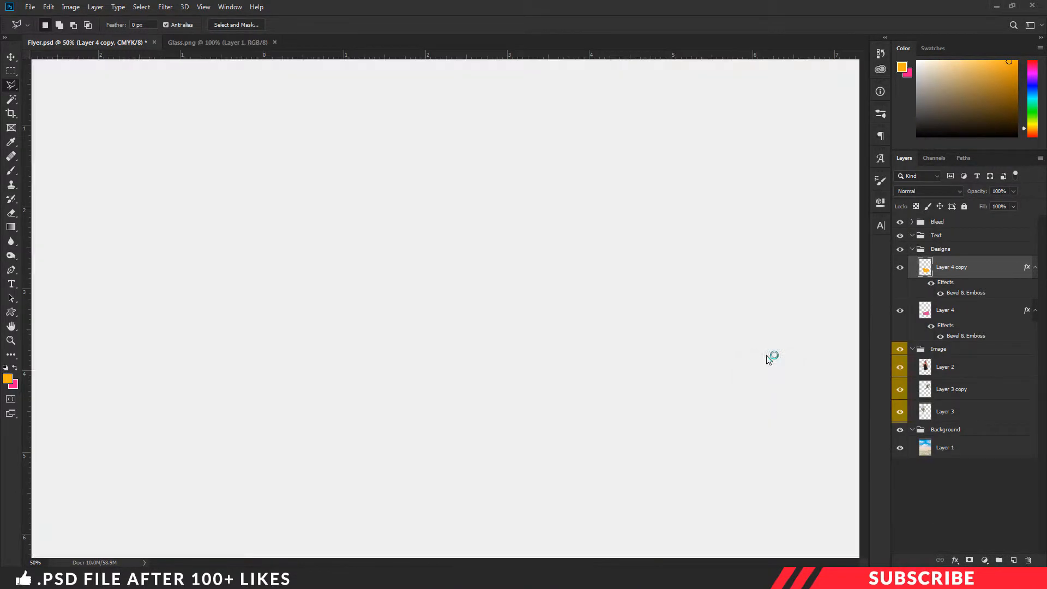
left_click_drag(248, 54, 229, 68)
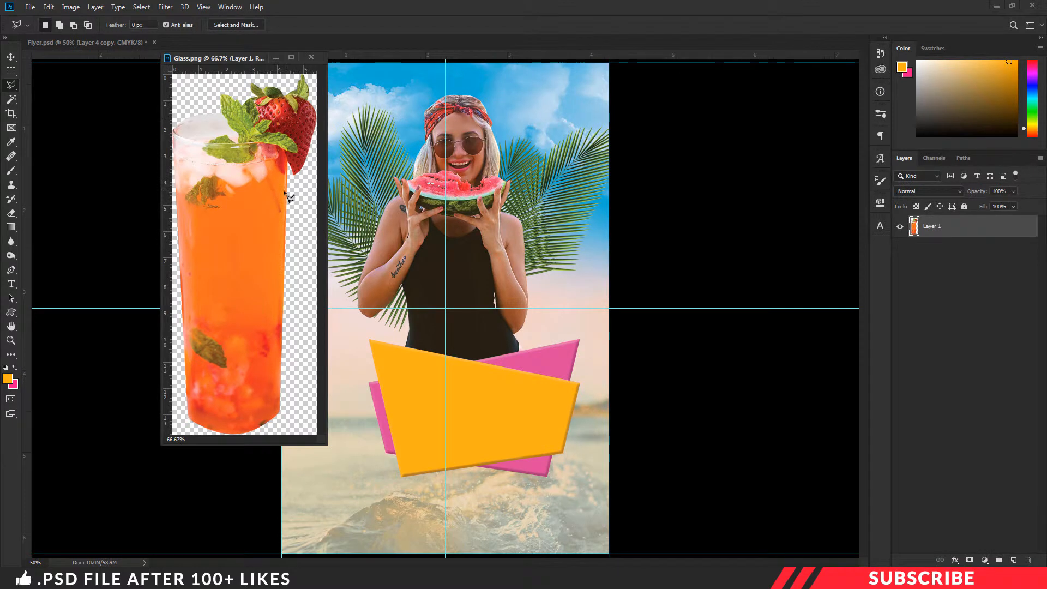
left_click(9, 58)
left_click_drag(280, 169, 457, 226)
left_click(311, 57)
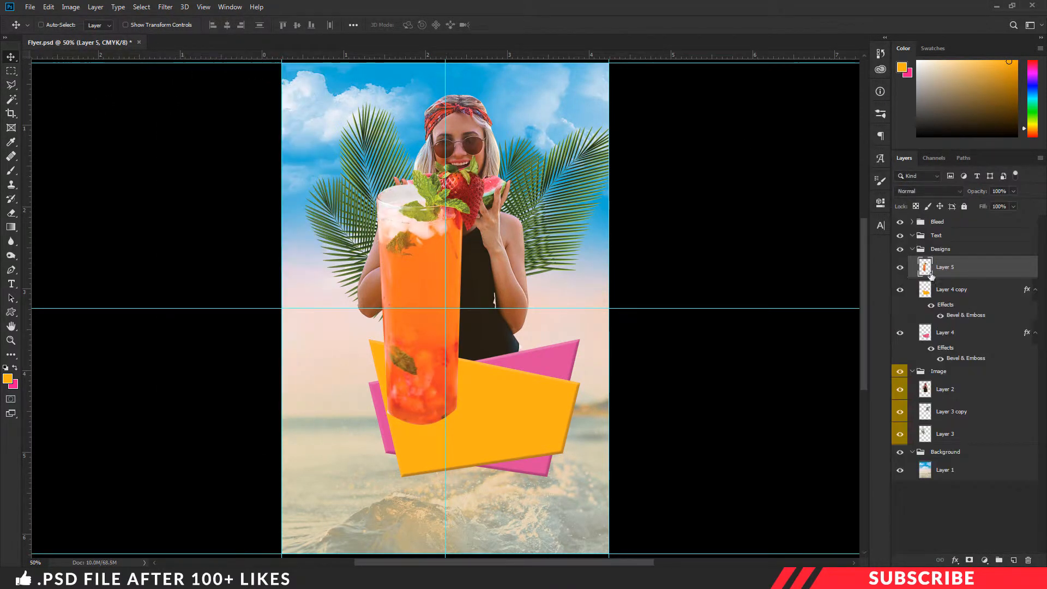
- Place the drink's layer atop the Image group, scale it to about 55%, rotate it about 9° and set it behind the shapes beside the woman
left_click_drag(981, 359, 981, 376)
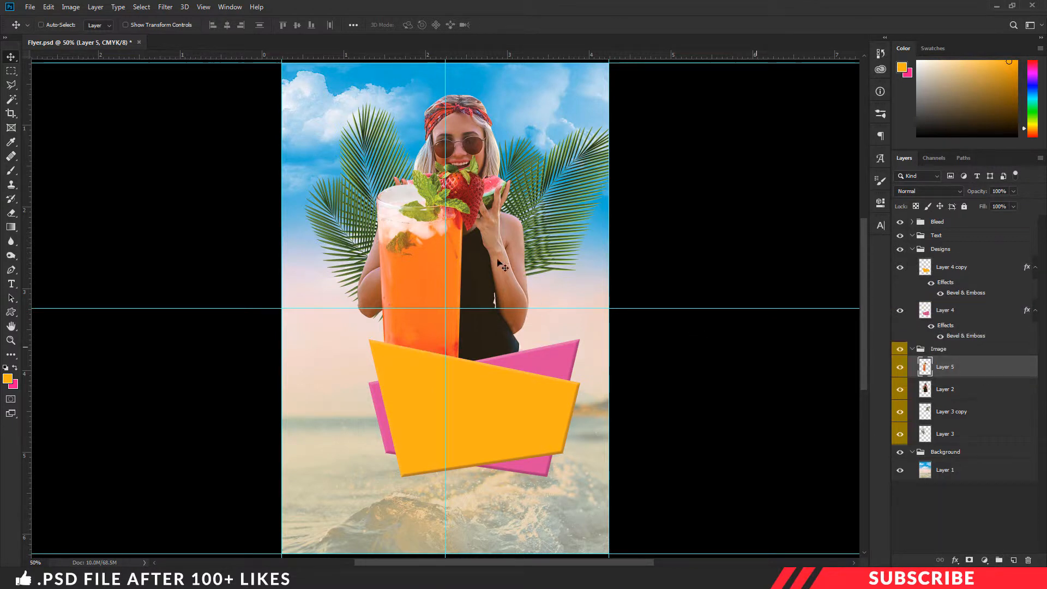
left_click_drag(456, 246, 515, 240)
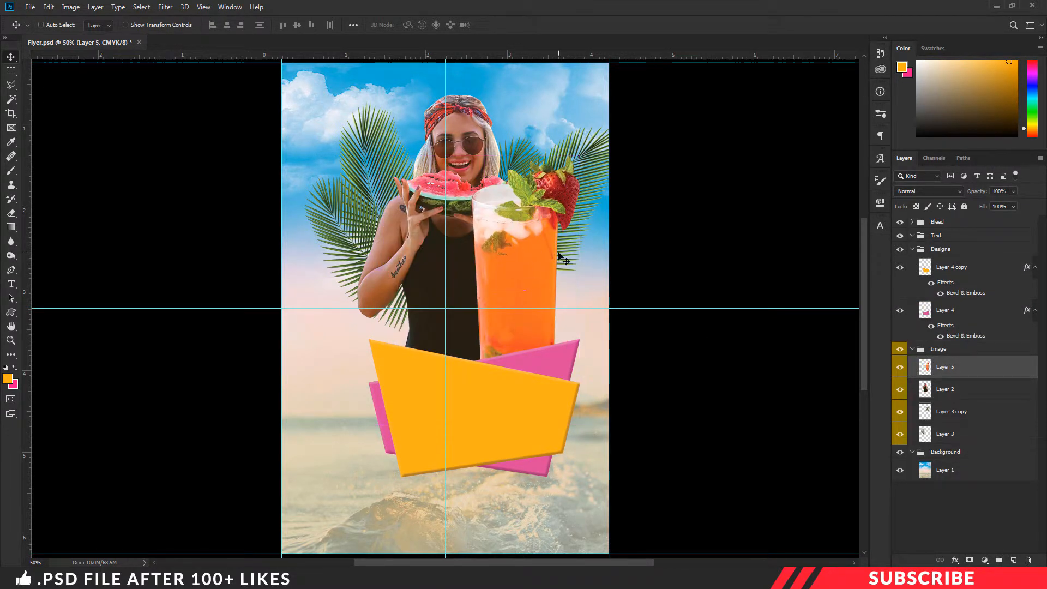
key("ctrl")
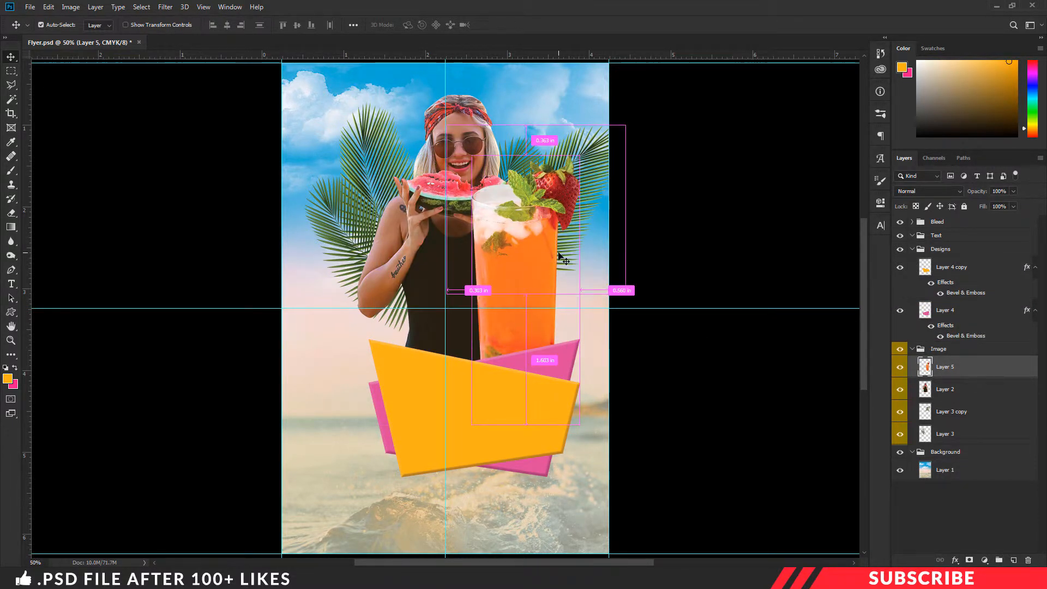
key("ctrl+t")
left_click_drag(577, 424, 521, 306)
left_click_drag(548, 244, 546, 255)
left_click_drag(498, 215, 530, 322)
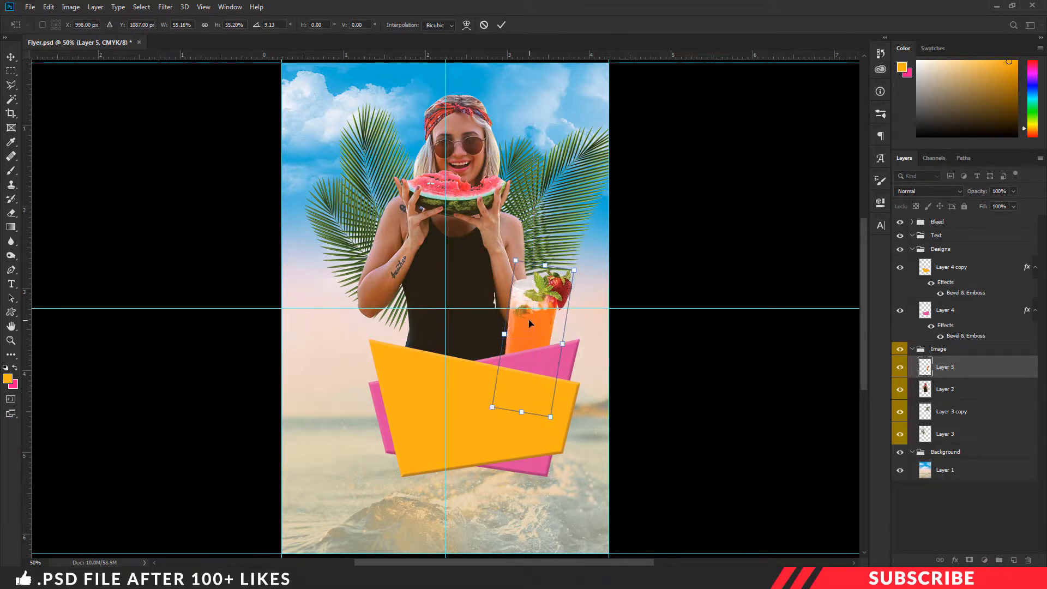
key("Return")
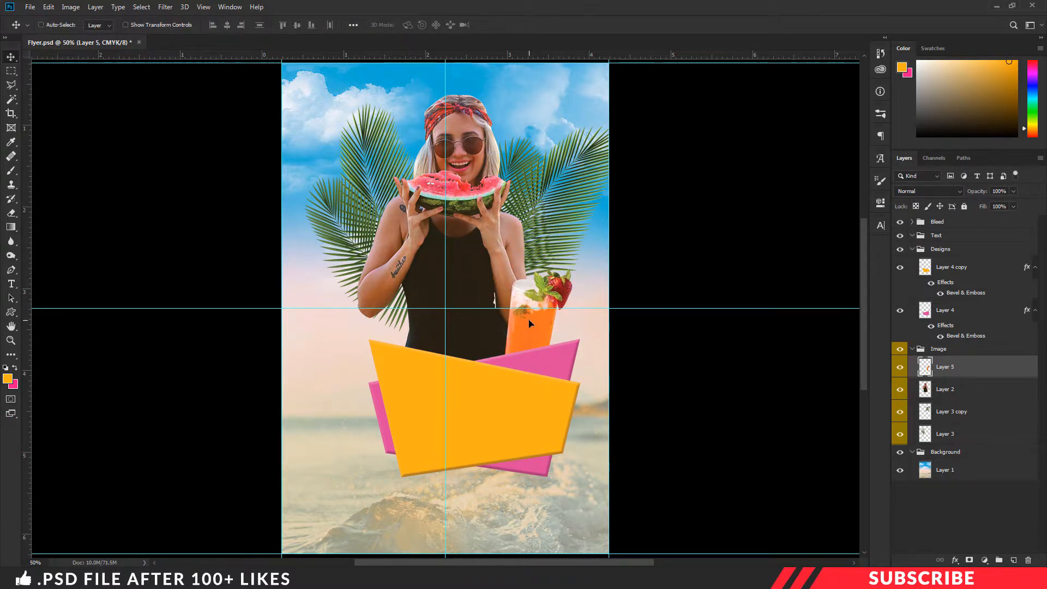
- Open the Bird image from the PTE32 folder, copy the seagull into the flyer and close the Bird file
left_click(289, 578)
left_click(511, 346)
left_click(471, 227)
mouse_move(518, 358)
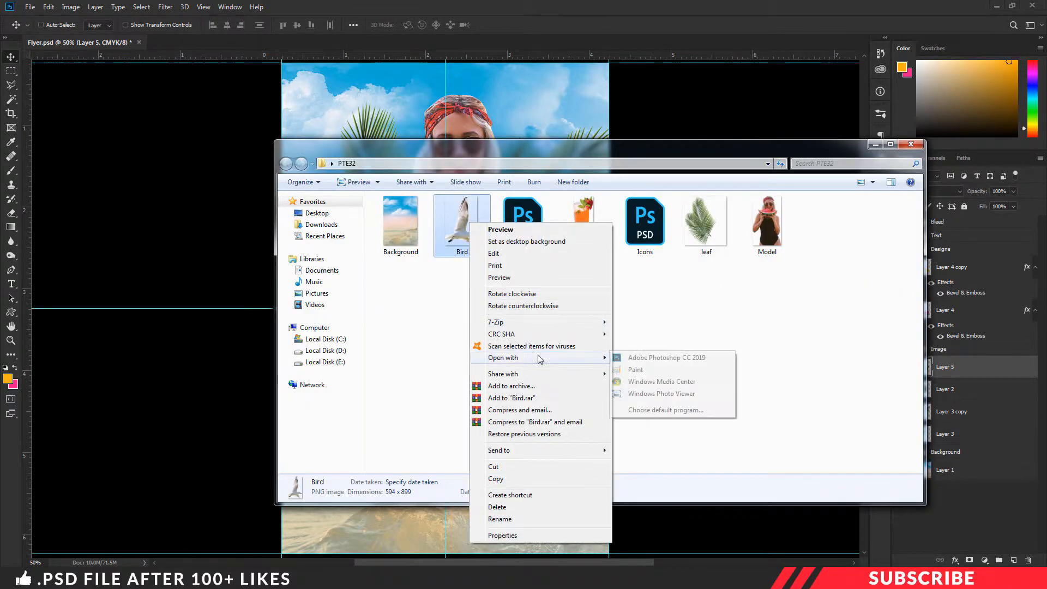
left_click(629, 354)
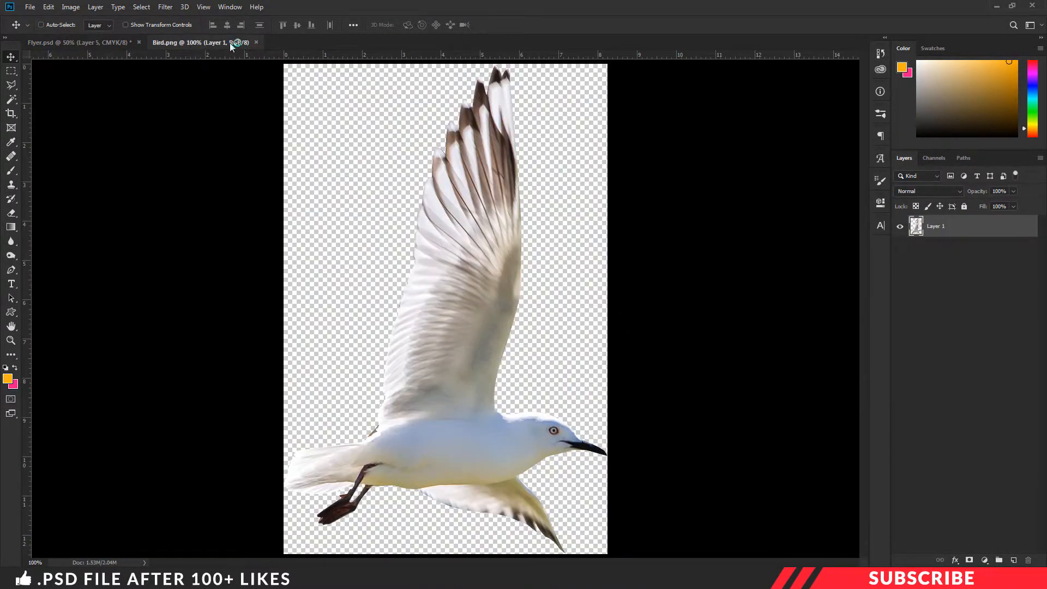
left_click_drag(234, 43, 241, 56)
left_click_drag(352, 225, 513, 170)
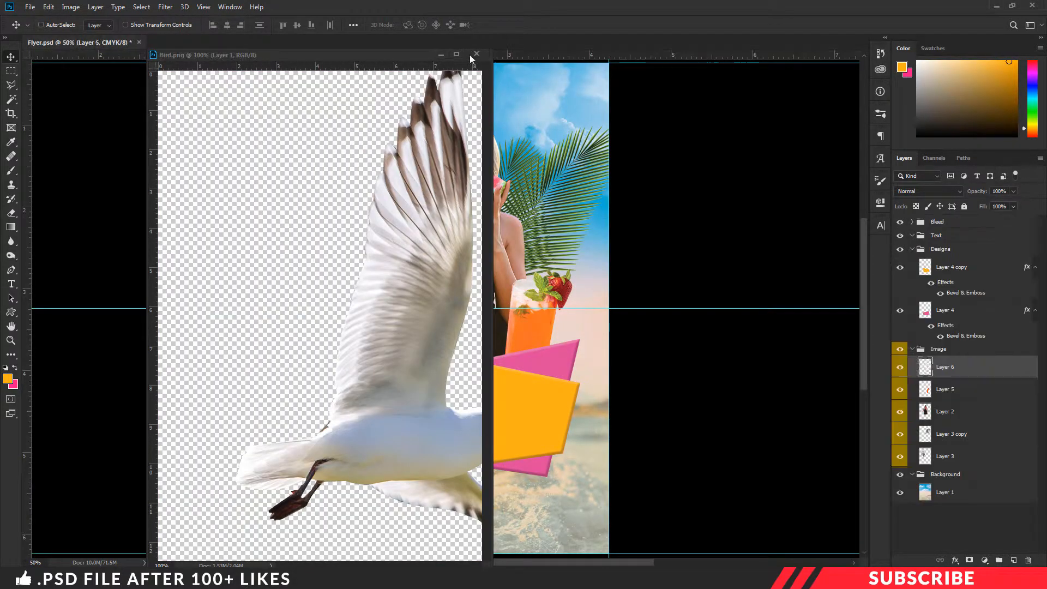
left_click(476, 54)
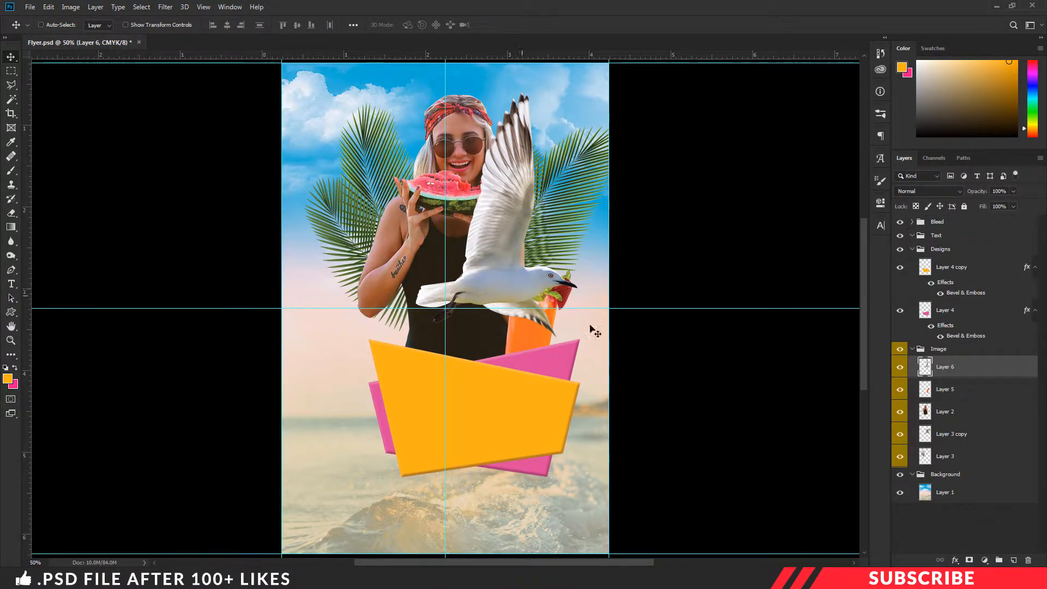
- Flip the seagull horizontally, scale it to about 39%, rotate it about 22° and place it in the sky above the left palm leaf
left_click_drag(540, 256, 525, 291)
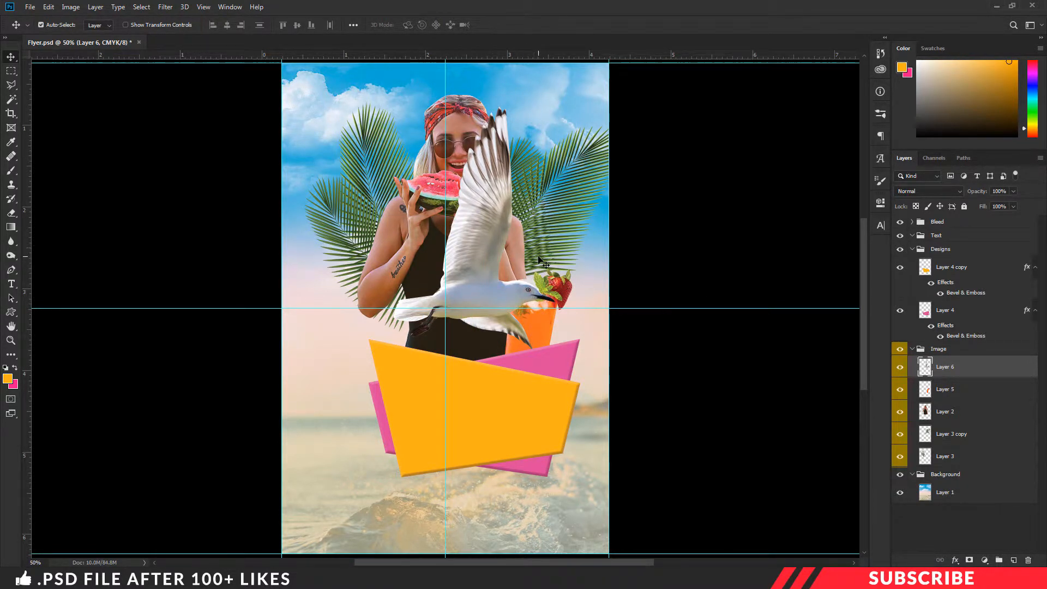
key("ctrl+t")
left_click_drag(555, 350, 466, 217)
right_click(424, 135)
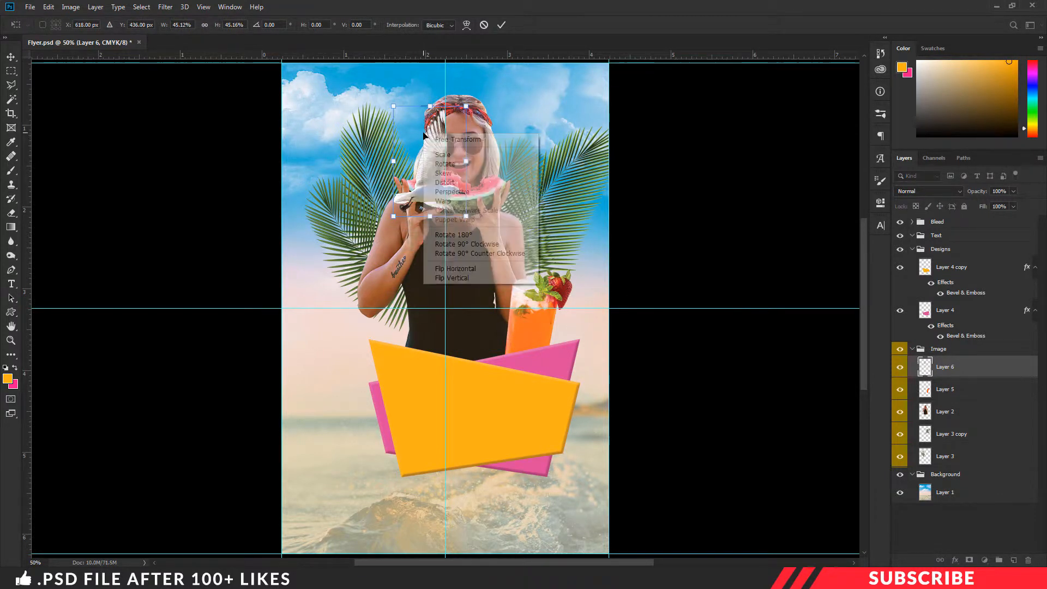
left_click(465, 269)
left_click_drag(494, 224, 361, 155)
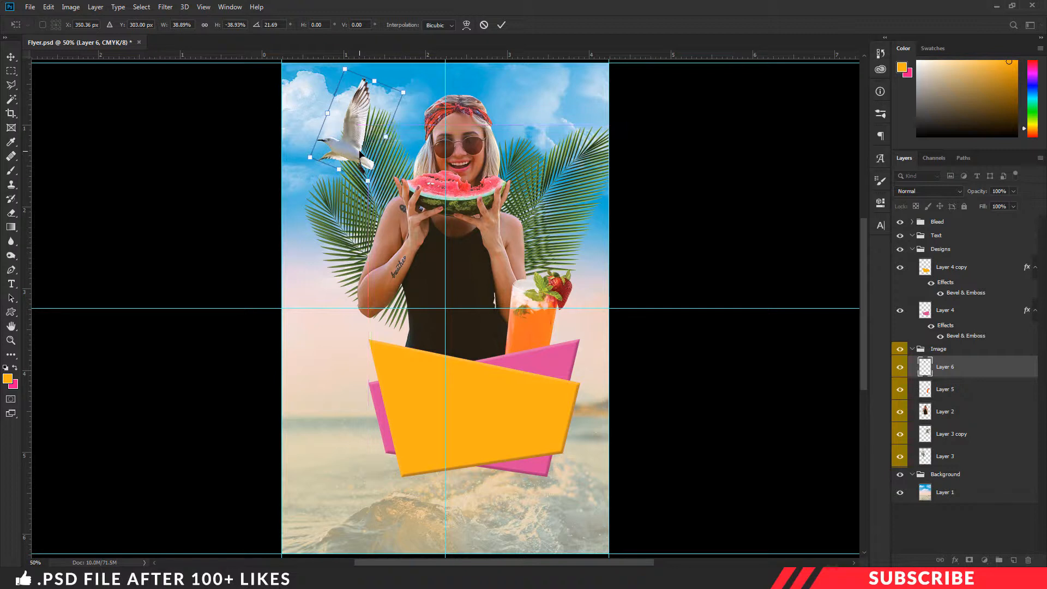
key("Return")
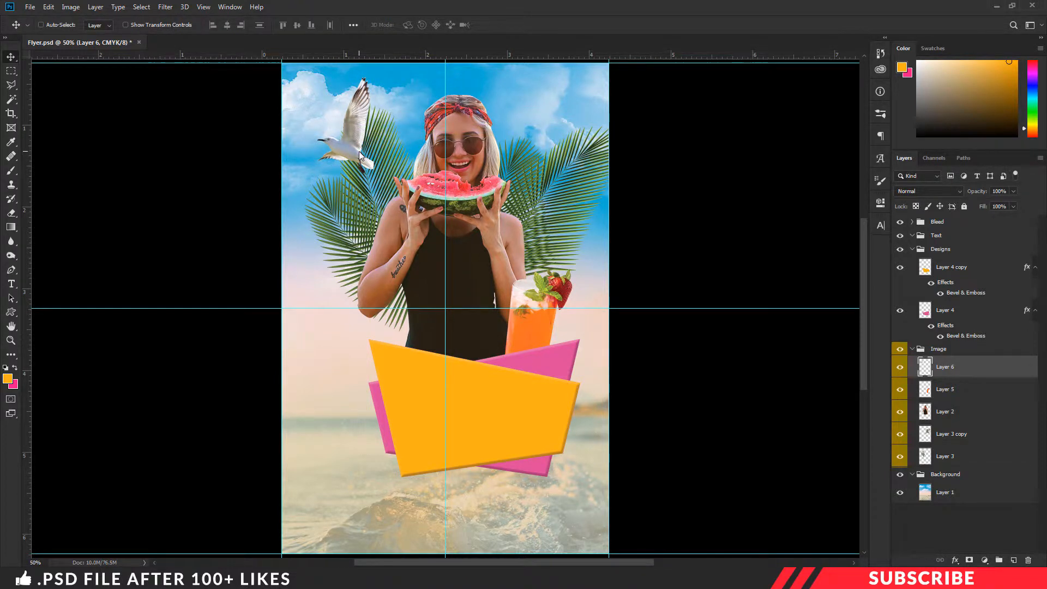
- Create a new layer in the Text group and set the foreground color to white
left_click(942, 234)
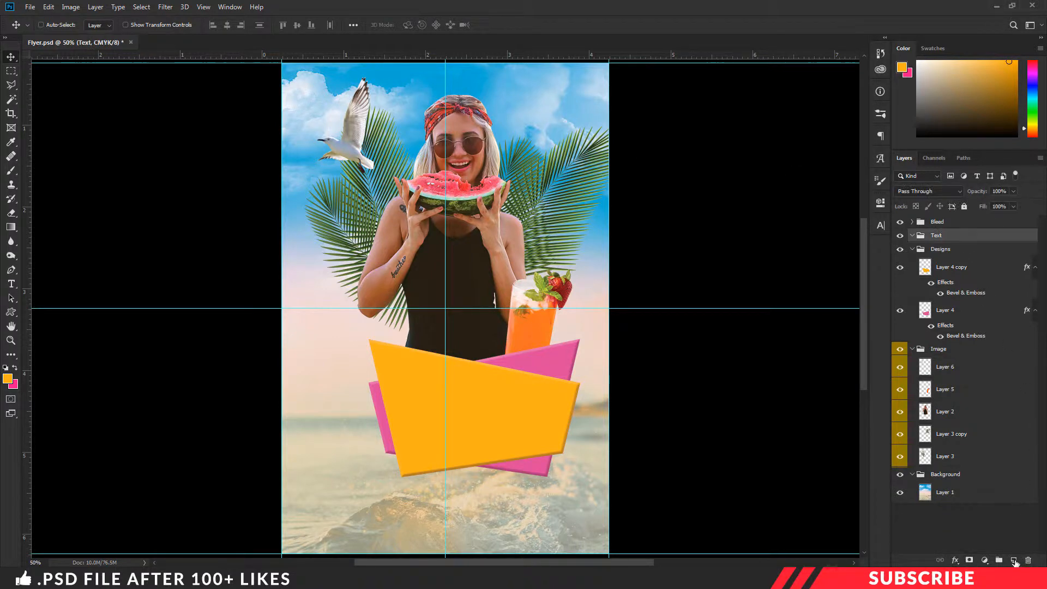
left_click(1014, 562)
left_click(7, 378)
left_click_drag(762, 416, 758, 327)
left_click(1004, 321)
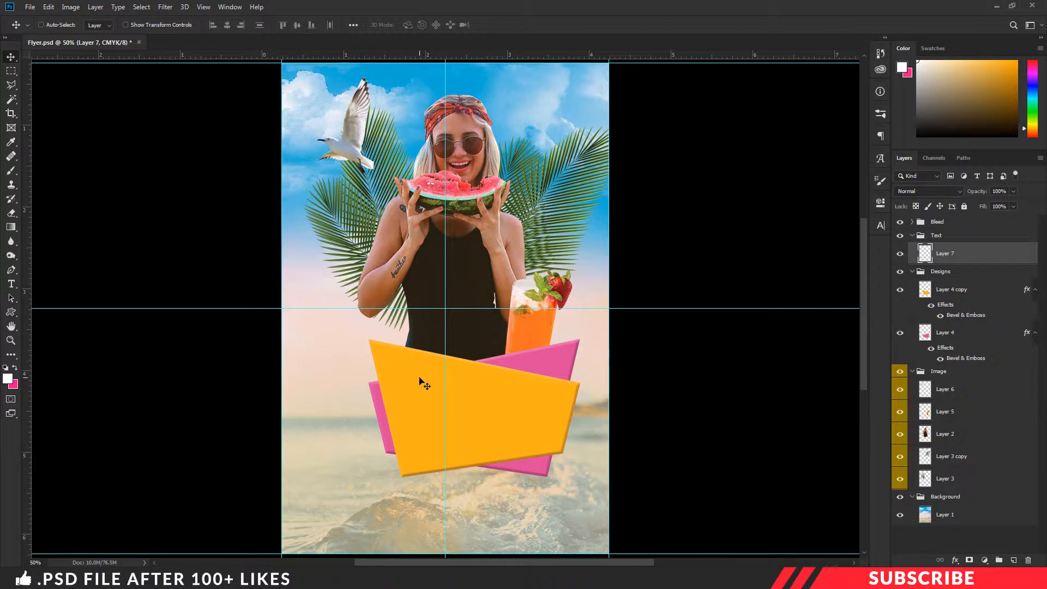
- Add the white text SUMMER over the orange-yellow shape in the BigNoodleTitling font at 53 pt
key("t")
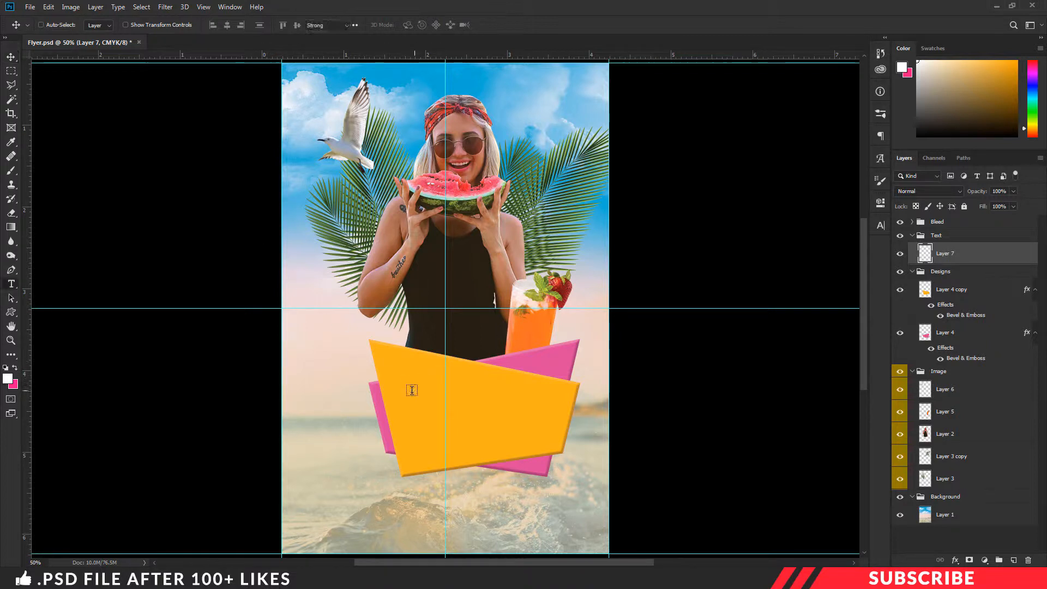
left_click(410, 391)
type("SUMMER")
key("ctrl+a")
left_click(73, 25)
type("big")
left_click(166, 82)
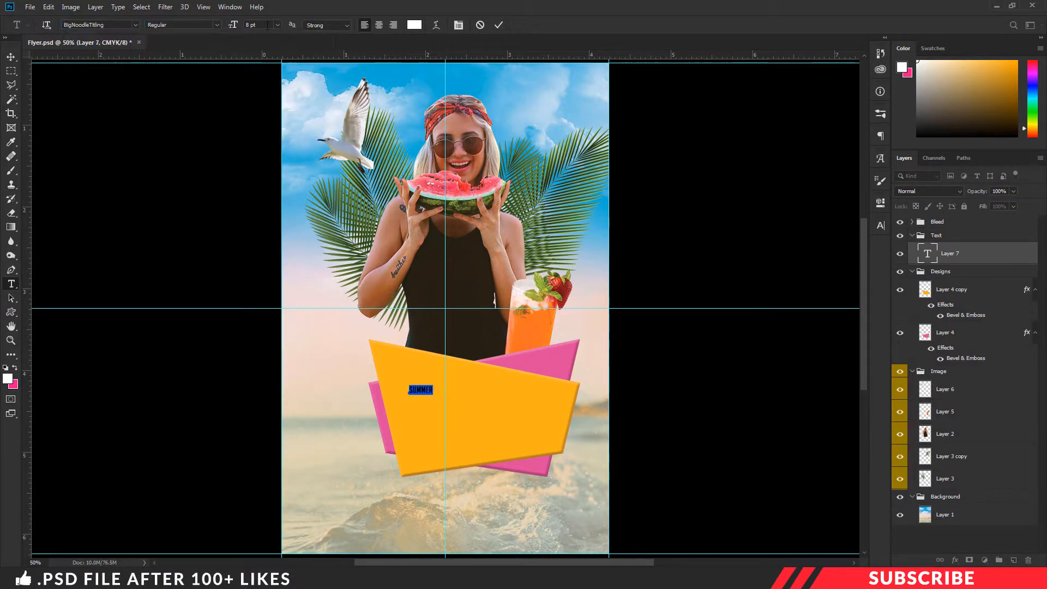
type("53")
key("Return")
key("ctrl+Return")
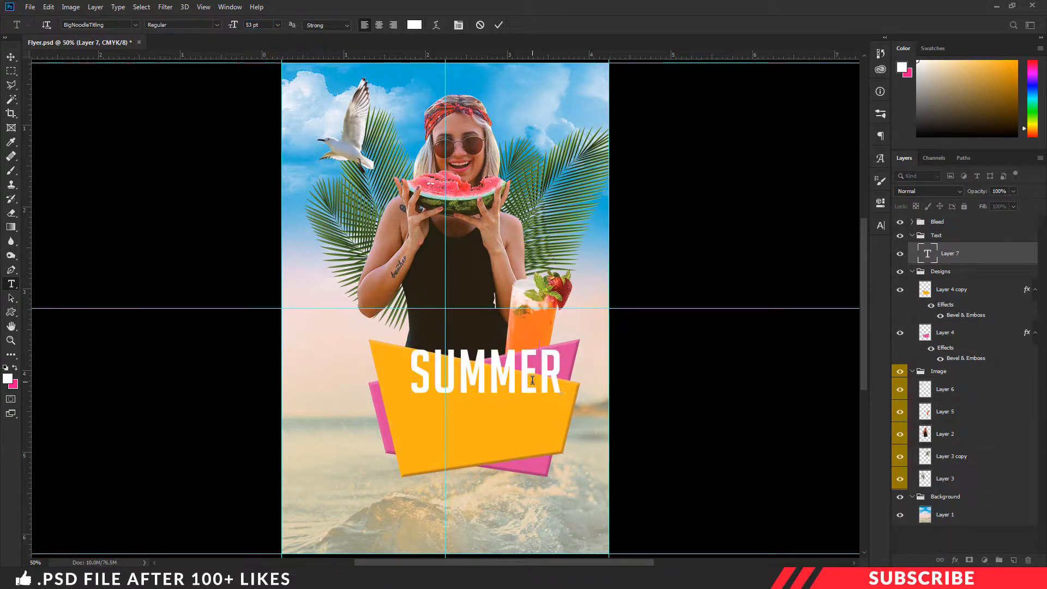
- Move SUMMER inside the orange-yellow shape, duplicate it directly below and change the copy's text to "nite"
key("v")
left_click_drag(512, 376, 493, 446)
key("t")
double_click(493, 445)
type("nite")
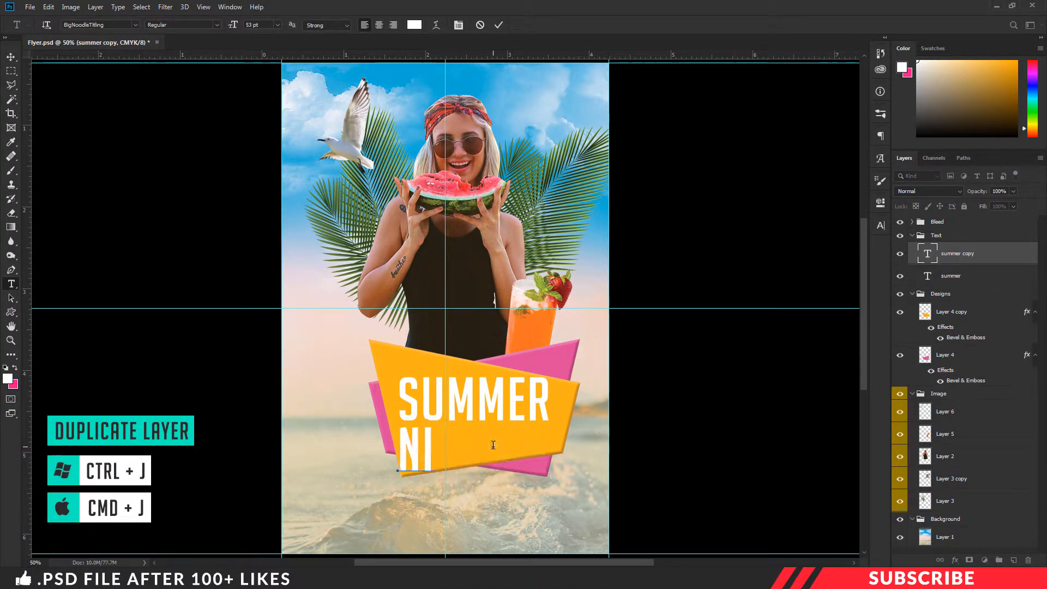
key("ctrl+Return")
- Scale the NITE text down and place it beneath the right end of SUMMER
key("ctrl+t")
left_click_drag(469, 476, 544, 449)
key("Return")
key("ctrl+t")
key("Return")
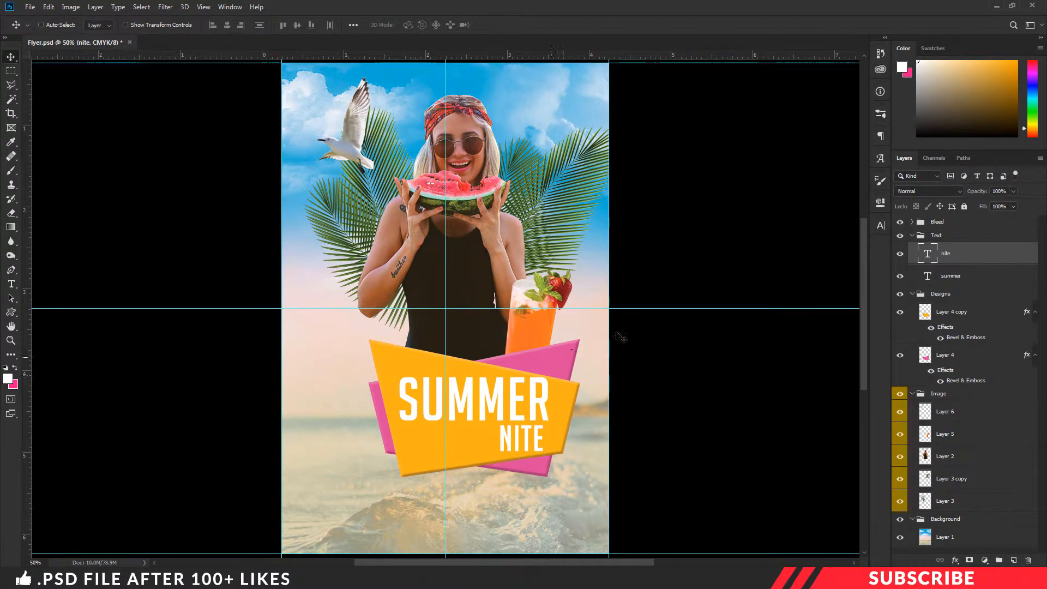
- Add a Normal-mode drop shadow to the SUMMER text layer and set the shadow color to #471731
left_click(973, 286)
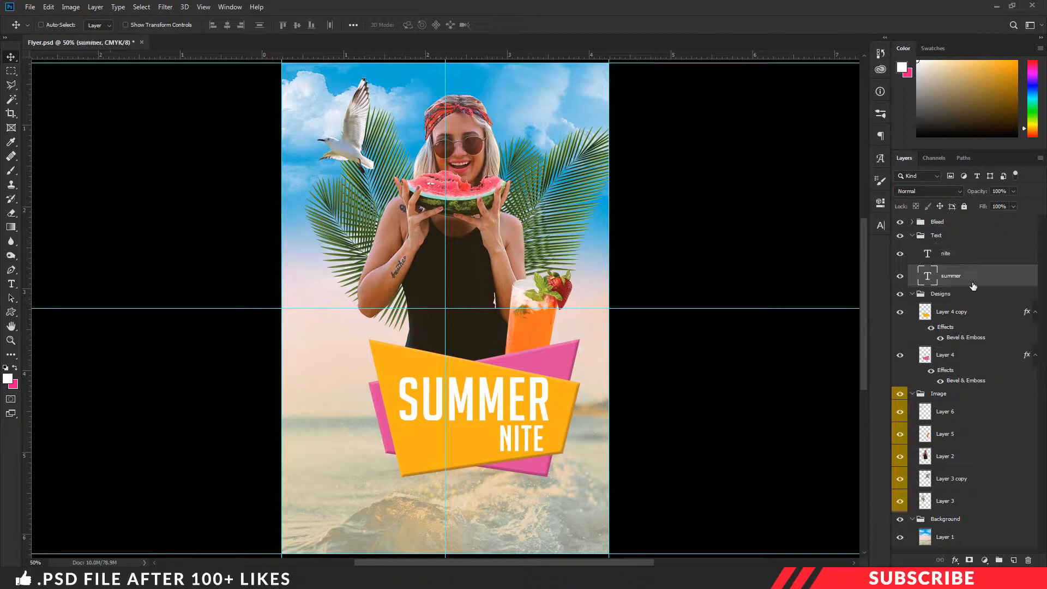
right_click(974, 286)
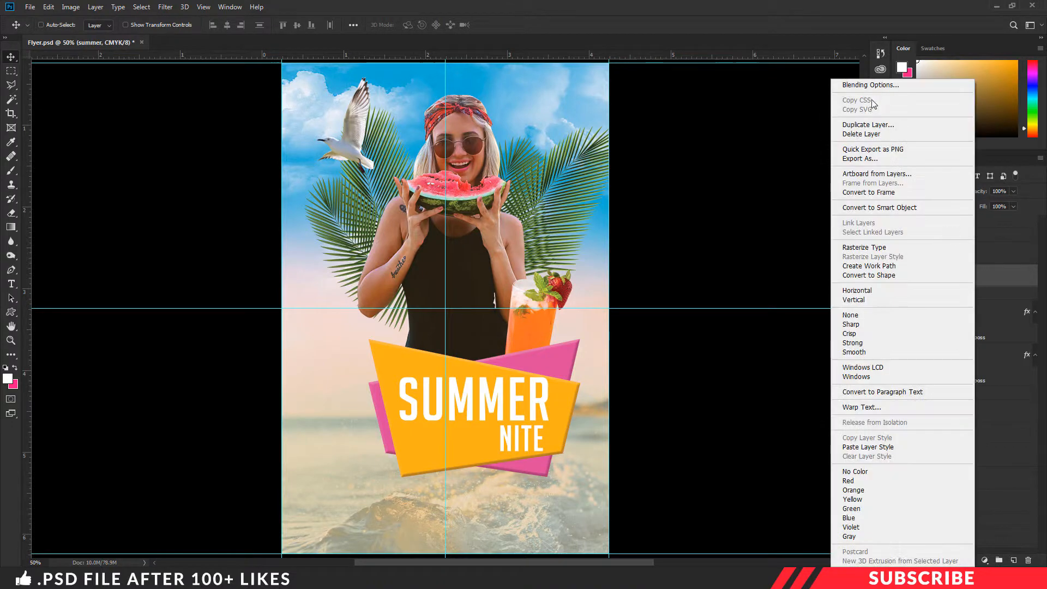
left_click(882, 80)
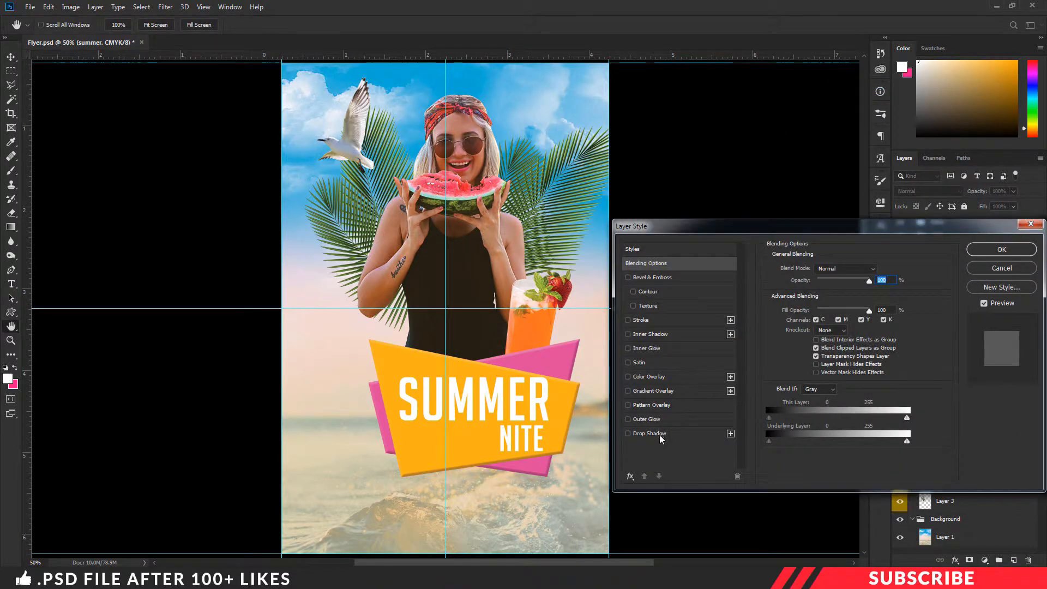
left_click(657, 434)
left_click(853, 273)
left_click(852, 272)
left_click(879, 268)
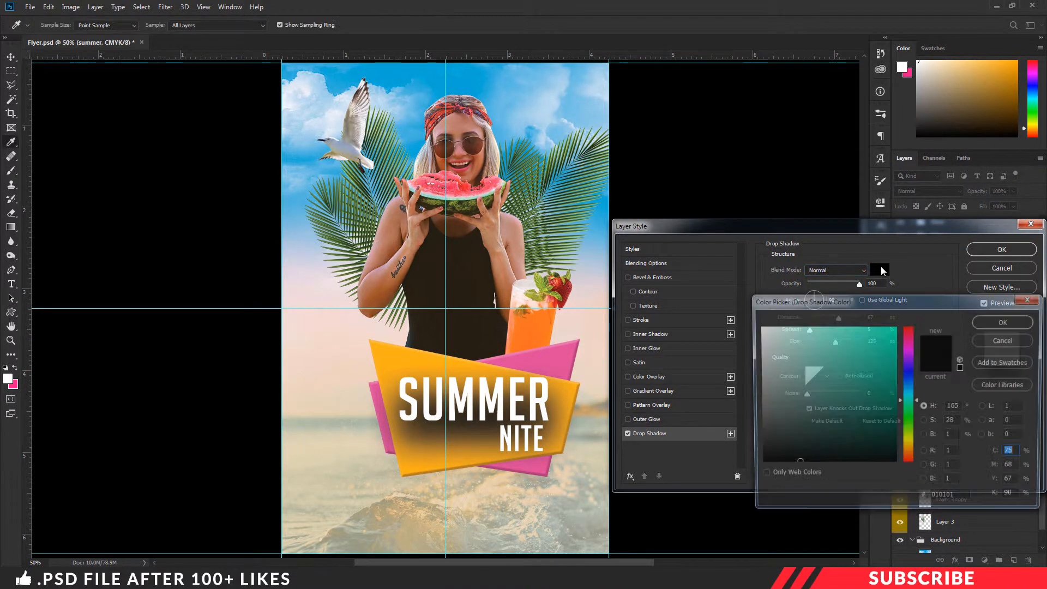
left_click(948, 499)
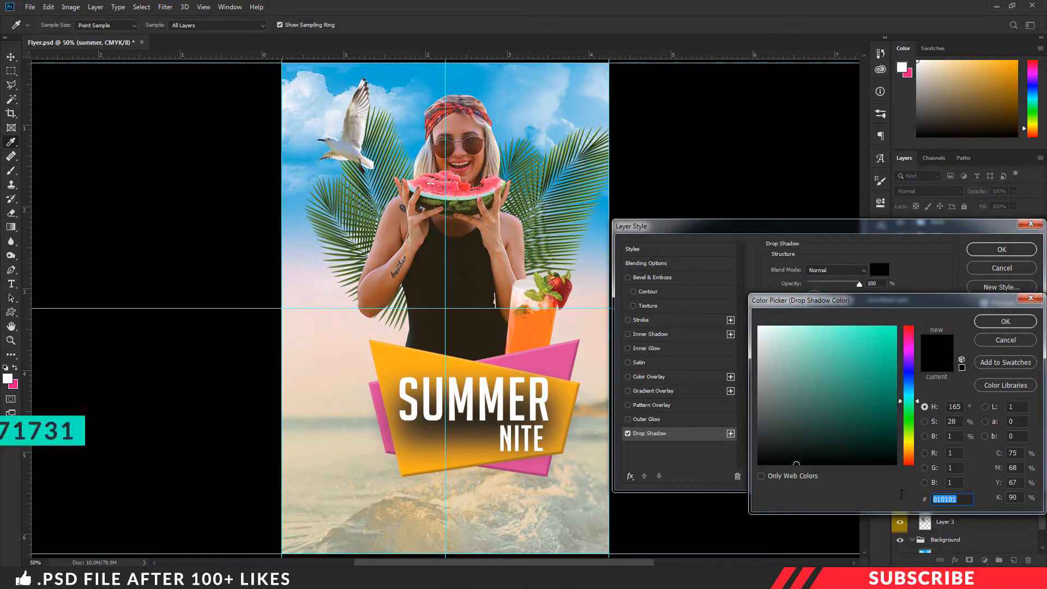
type("f")
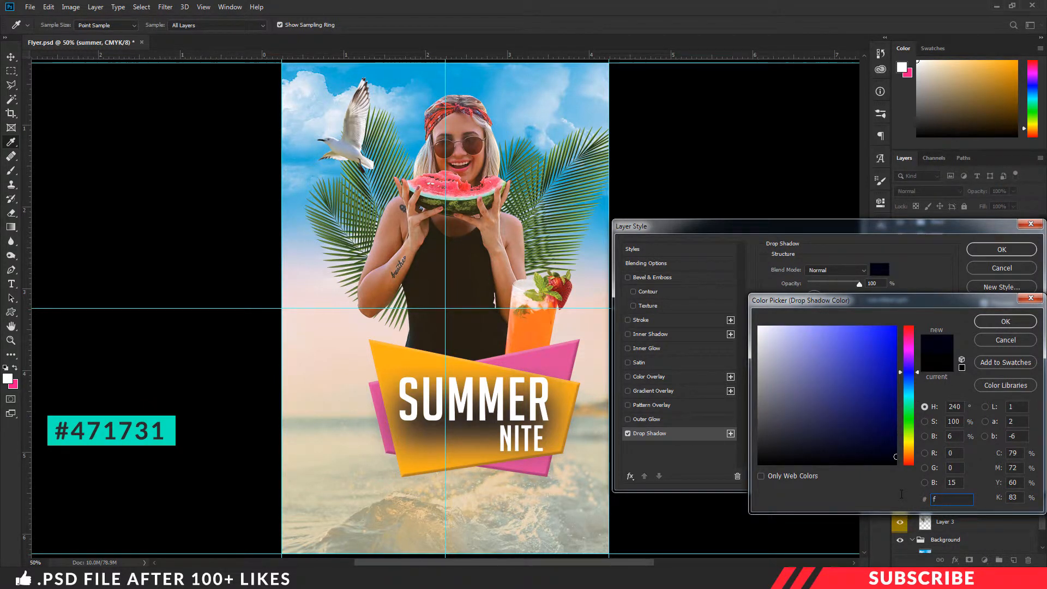
key("BackSpace")
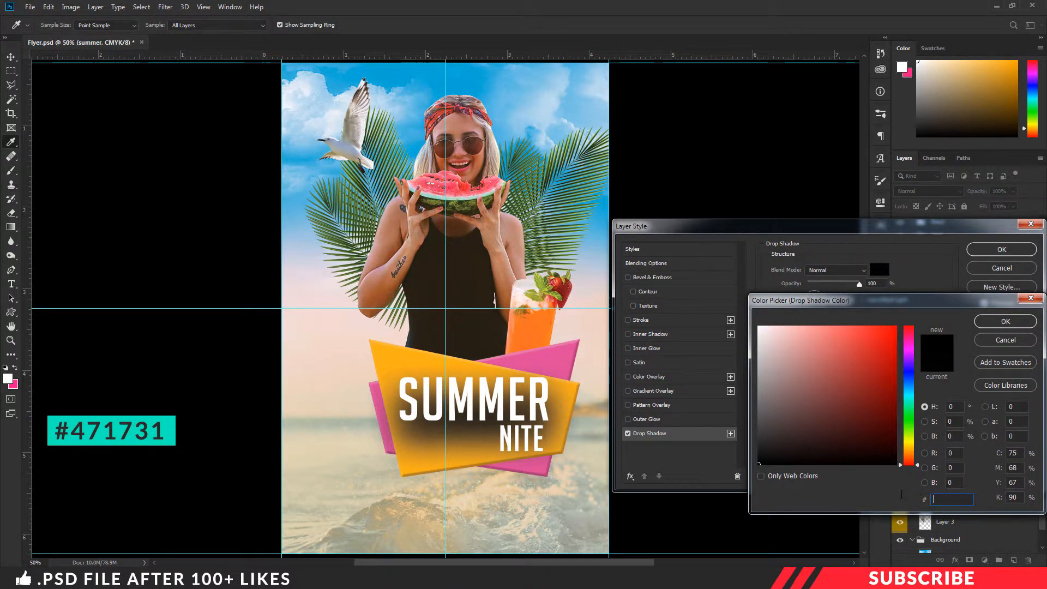
type("471731")
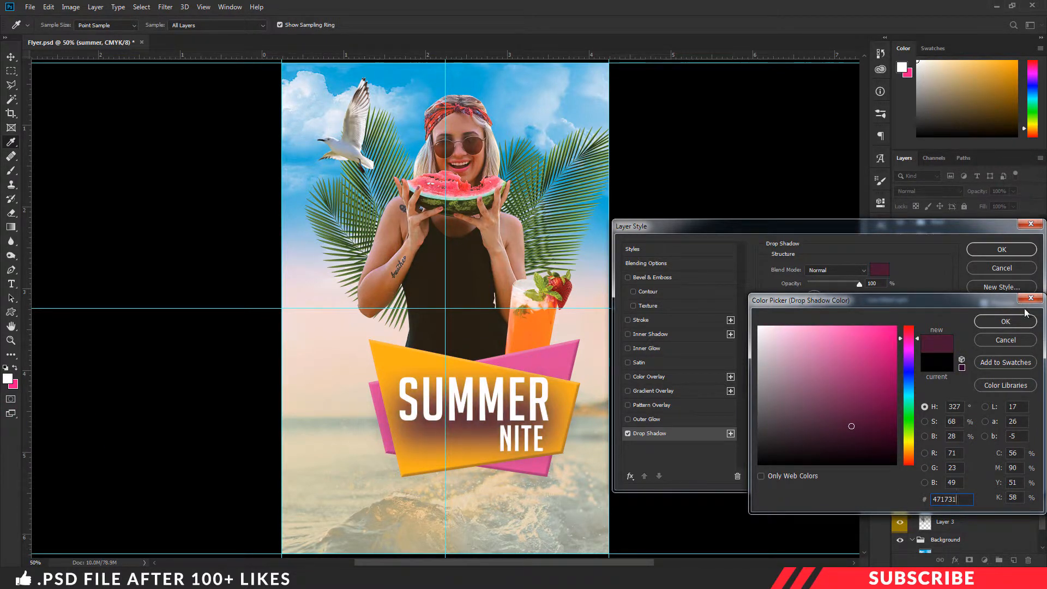
left_click(1005, 321)
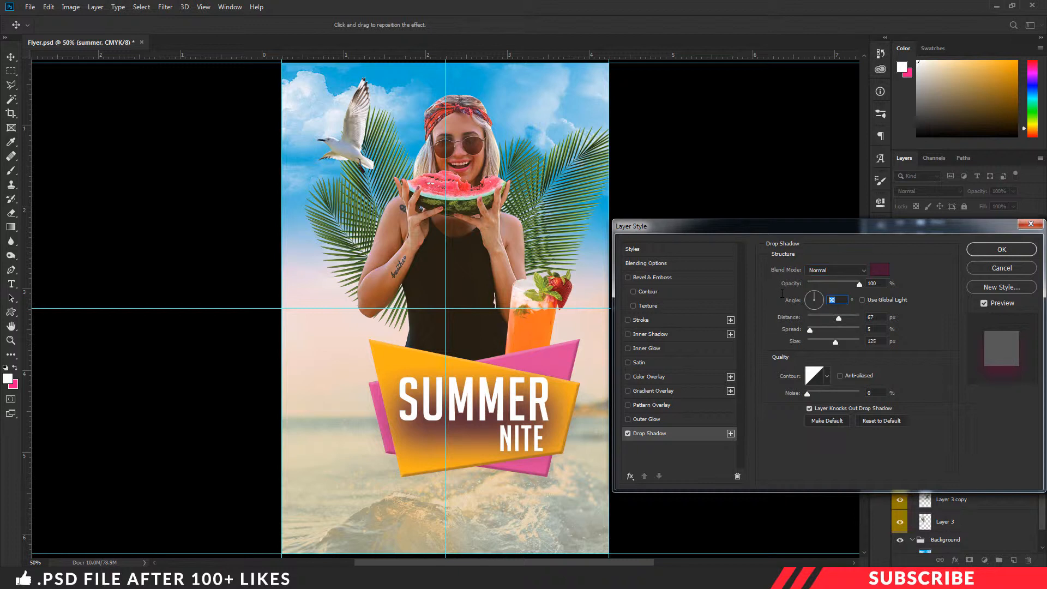
- Set the SUMMER drop shadow's angle to 174°, distance to 14 px, spread to 0% and size to 0 px
type("174")
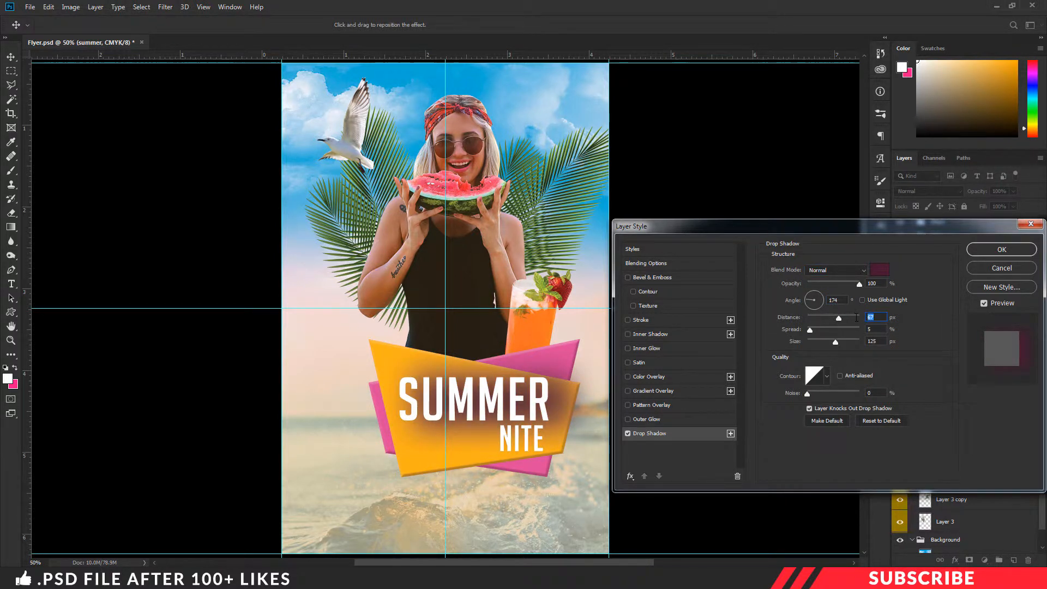
type("14")
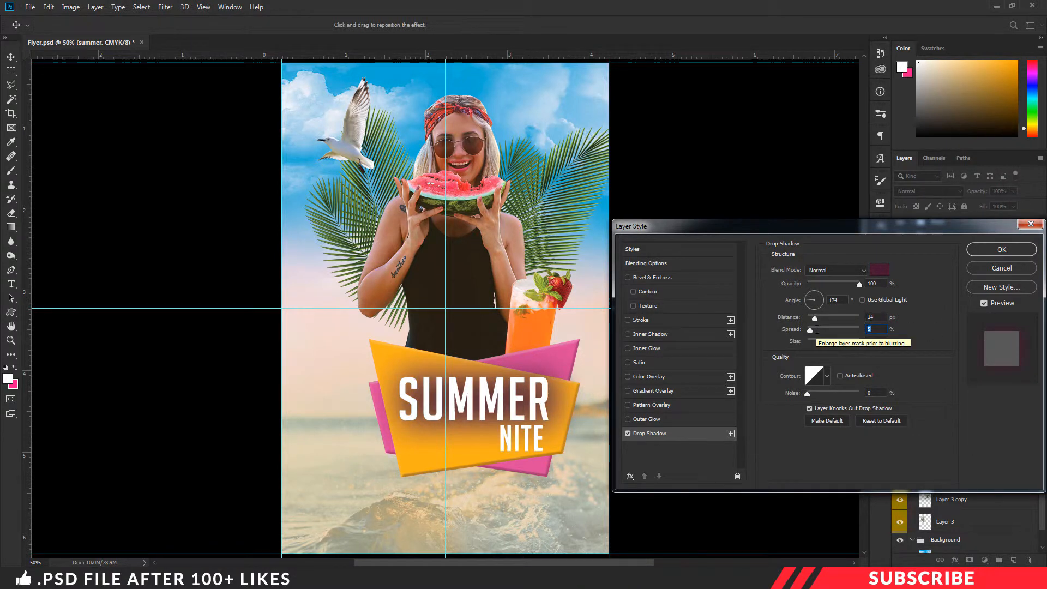
type("0")
key("Tab")
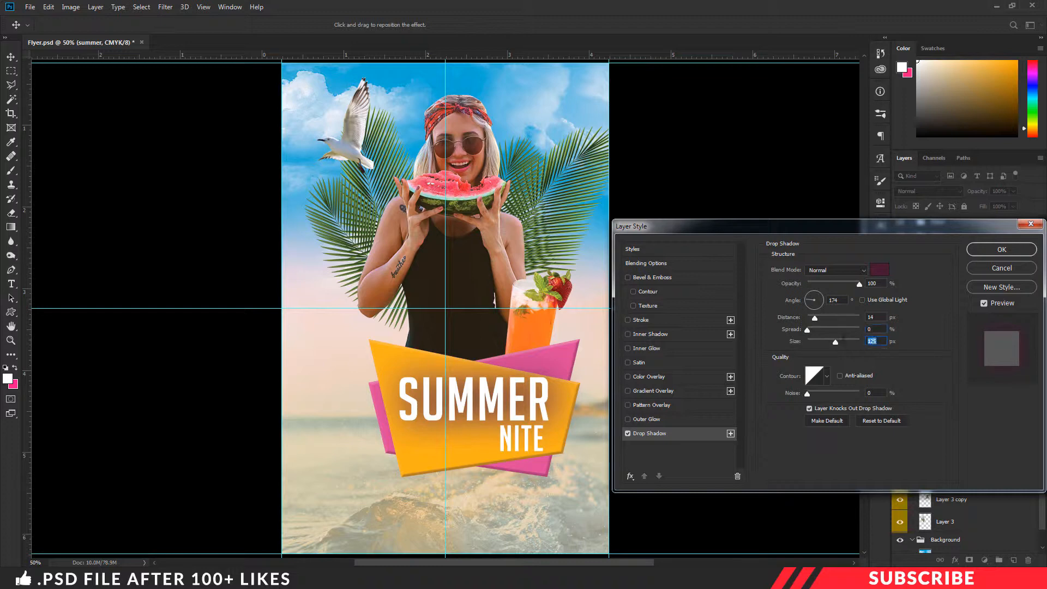
type("0")
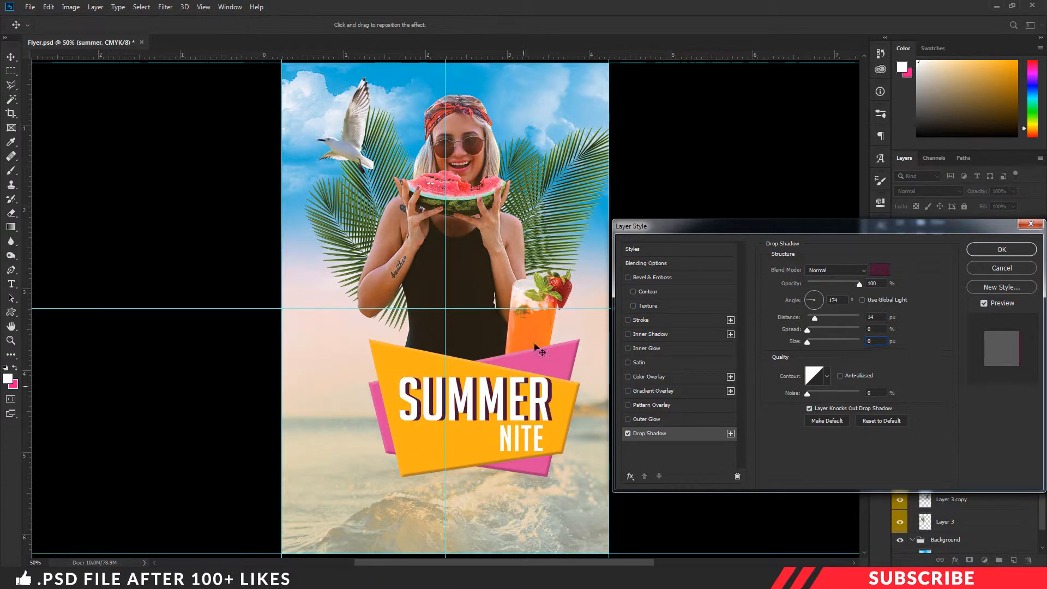
left_click(1002, 249)
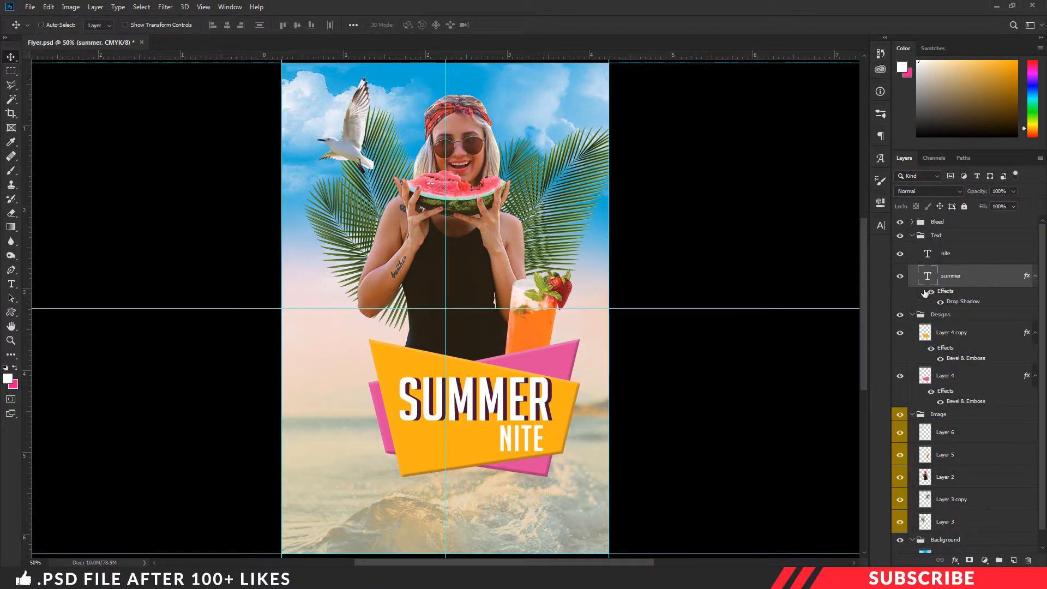
- Copy the layer style of the SUMMER text and paste it onto the NITE text layer
right_click(965, 284)
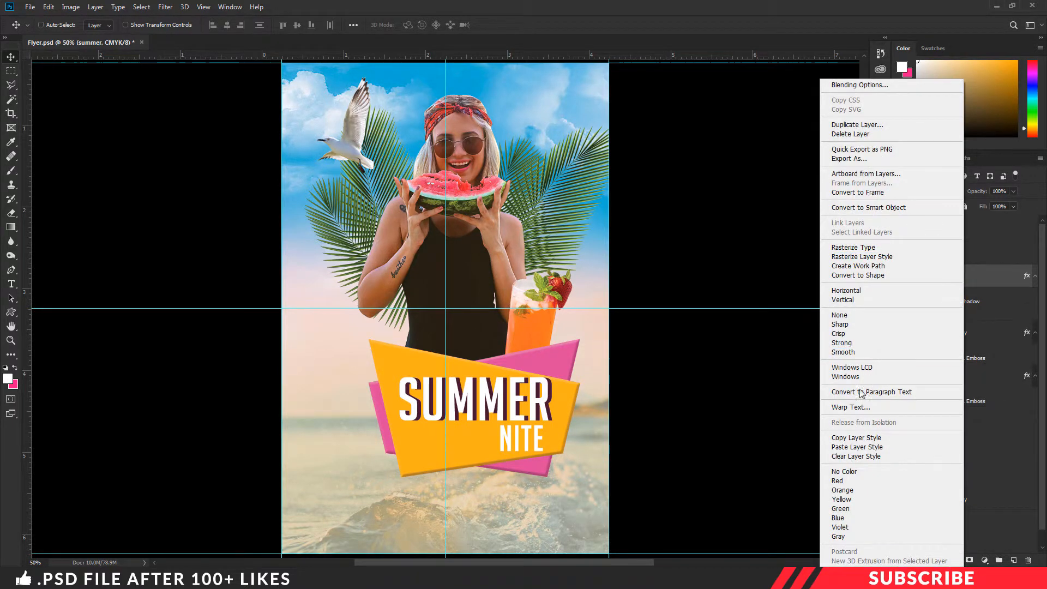
left_click(856, 437)
right_click(957, 259)
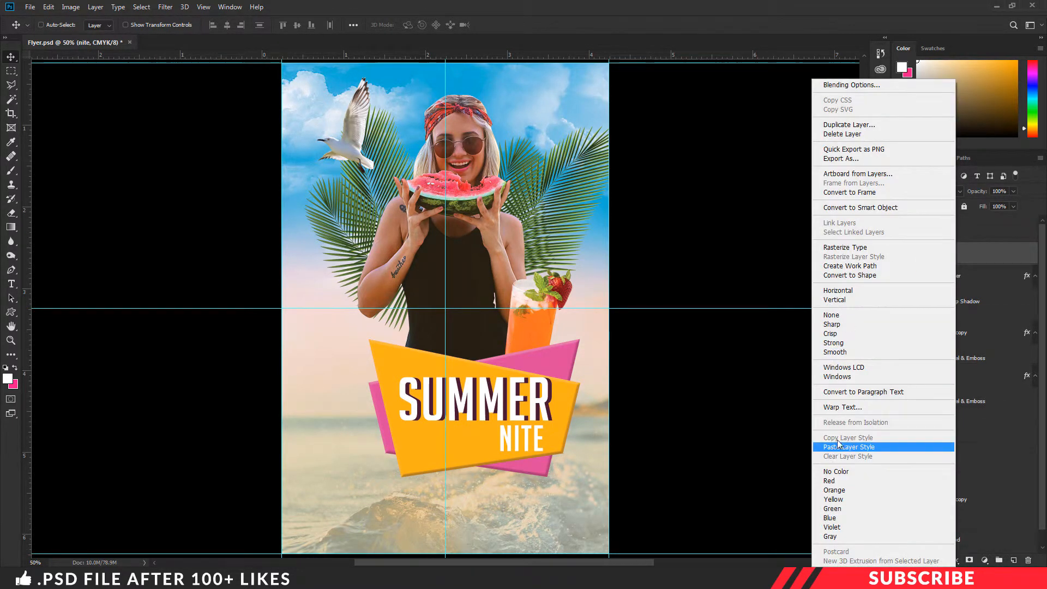
left_click(845, 446)
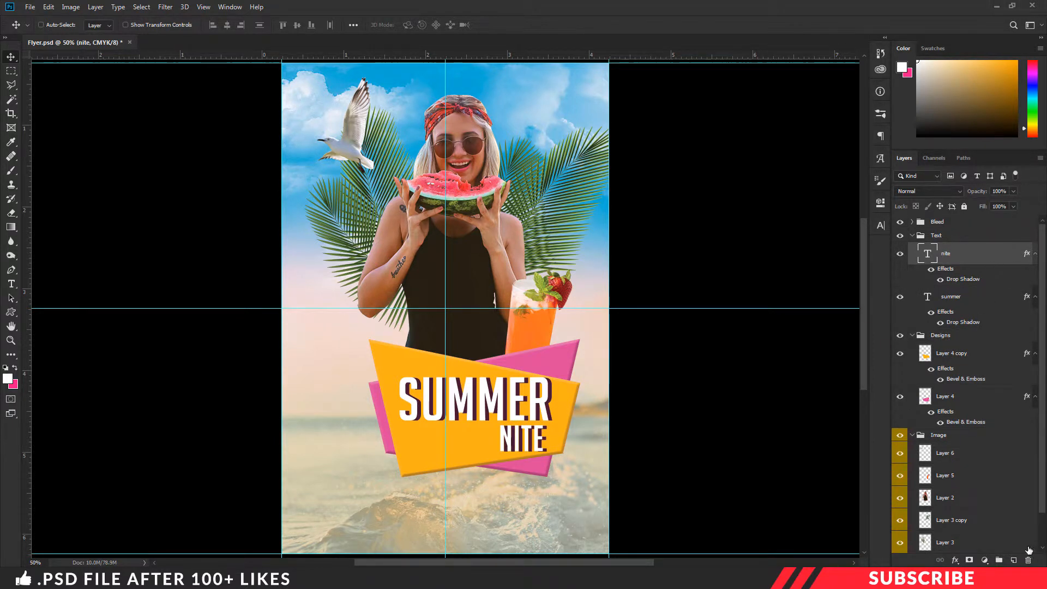
- Create a new layer above the NITE text and set the foreground color to black
left_click(1014, 560)
left_click(7, 379)
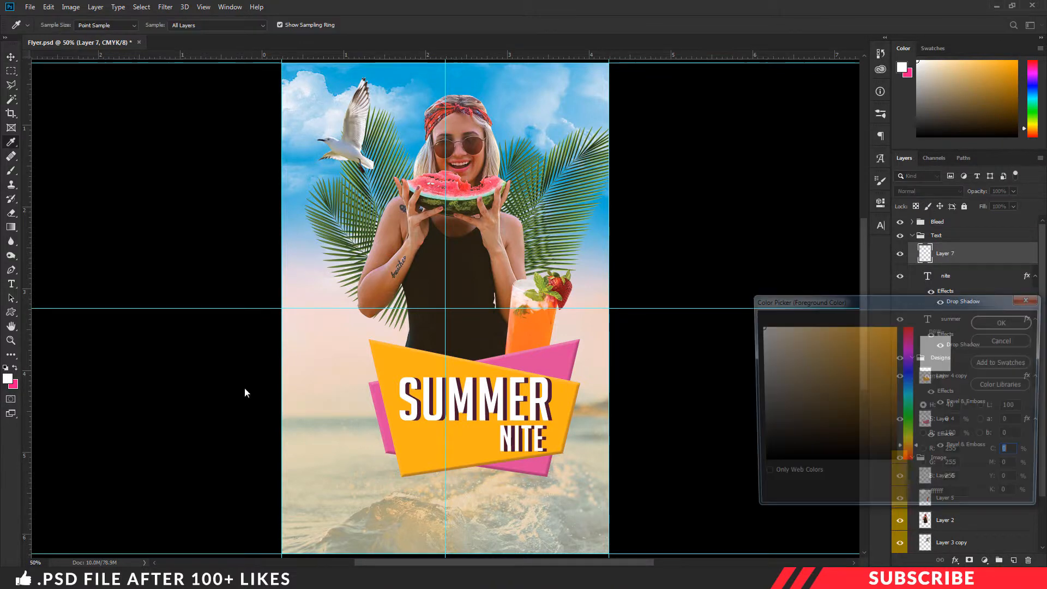
left_click(785, 464)
left_click(1006, 321)
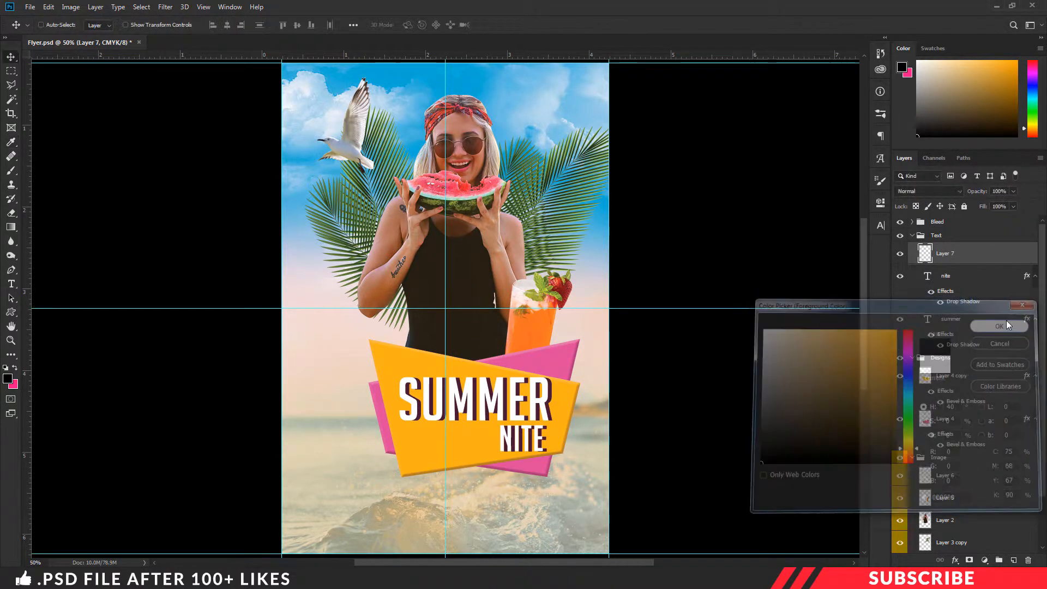
- Add the black text "18+ONLY" over the water below the title shapes in Lato Regular at 8 pt
key("t")
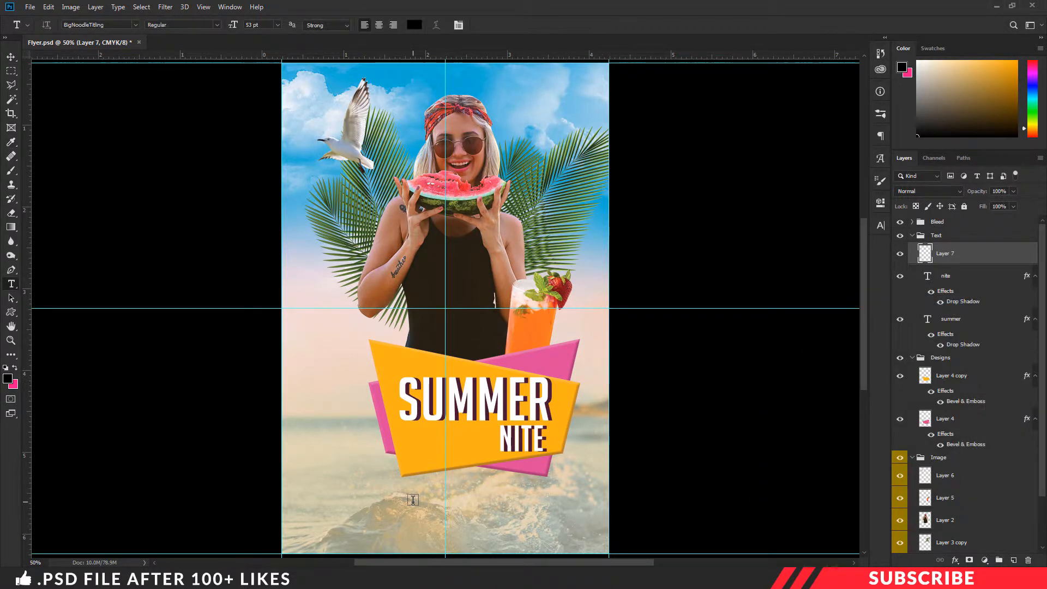
left_click(412, 500)
type("18+ONLY")
key("ctrl+a")
left_click(114, 24)
type("lato")
left_click(131, 119)
left_click(234, 25)
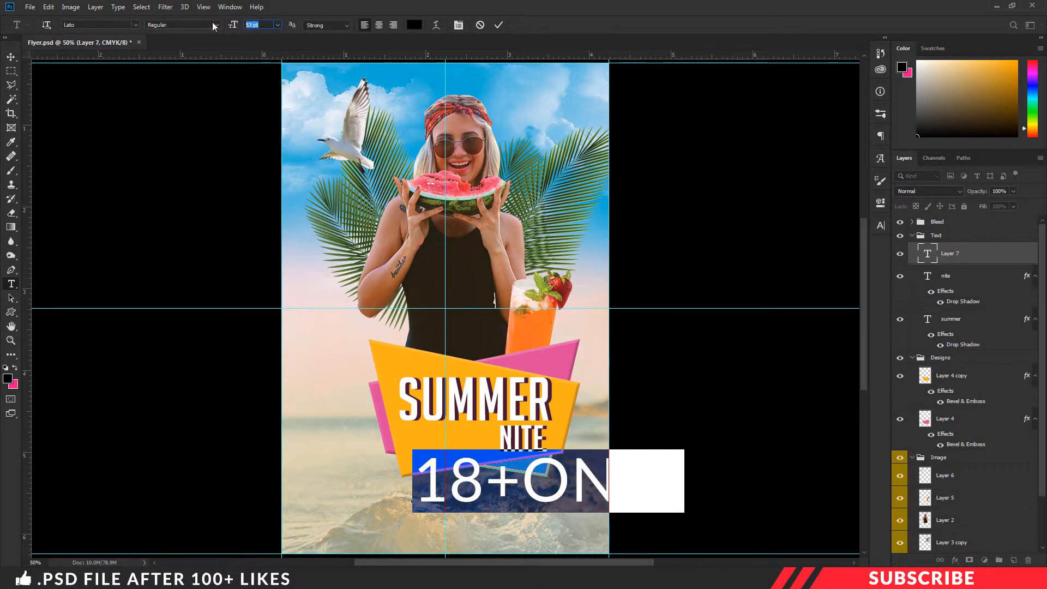
type("8")
key("Return")
- Append a DJ name and "Laser x" to the 18+ONLY text, separated by vertical bars, and center the line under the title shapes
left_click(454, 496)
type("|  DJ sara  |  Laser x")
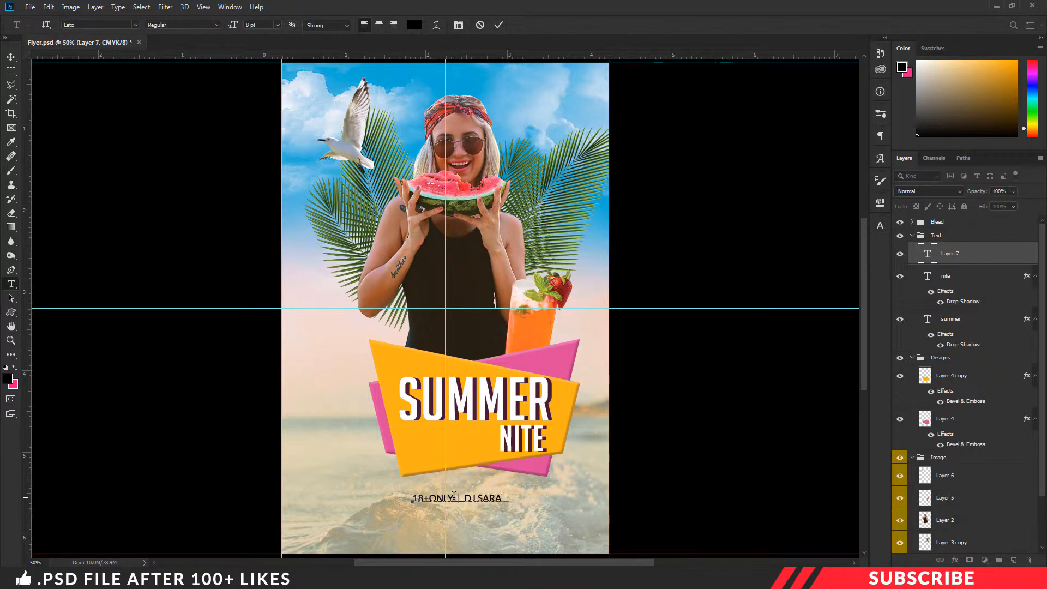
key("ctrl+Return")
key("ctrl+plus")
scroll(626, 213, "down", 3)
key("v")
left_click_drag(495, 444, 489, 481)
key("ctrl+t")
key("Return")
- Duplicate the 18+ONLY text line directly below and change the copy's text to "YOUSITE.COM"
key("ctrl+j")
key("t")
left_click(484, 470)
key("ctrl+a")
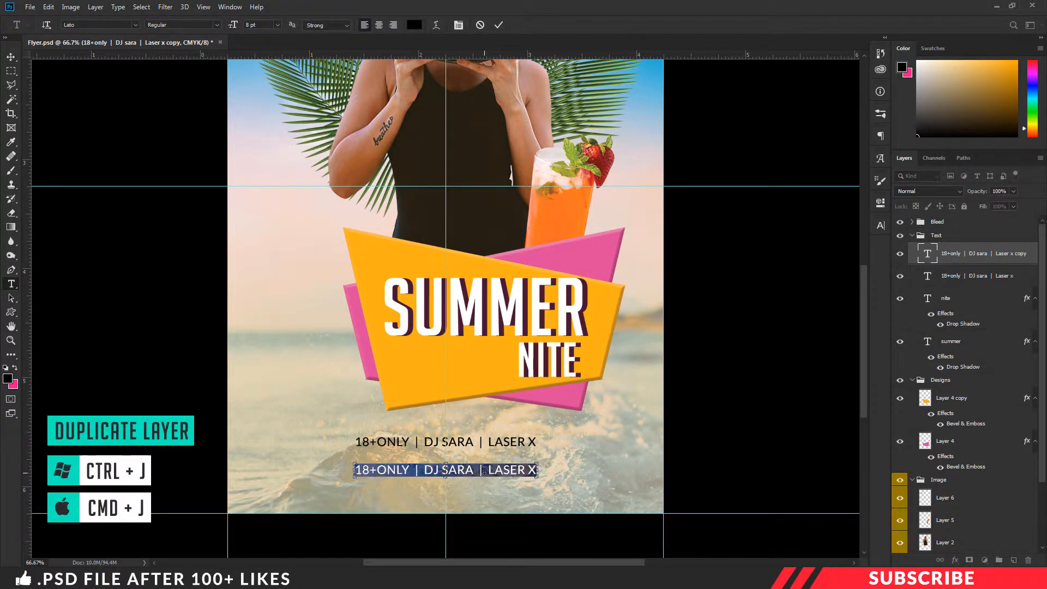
type("YOU")
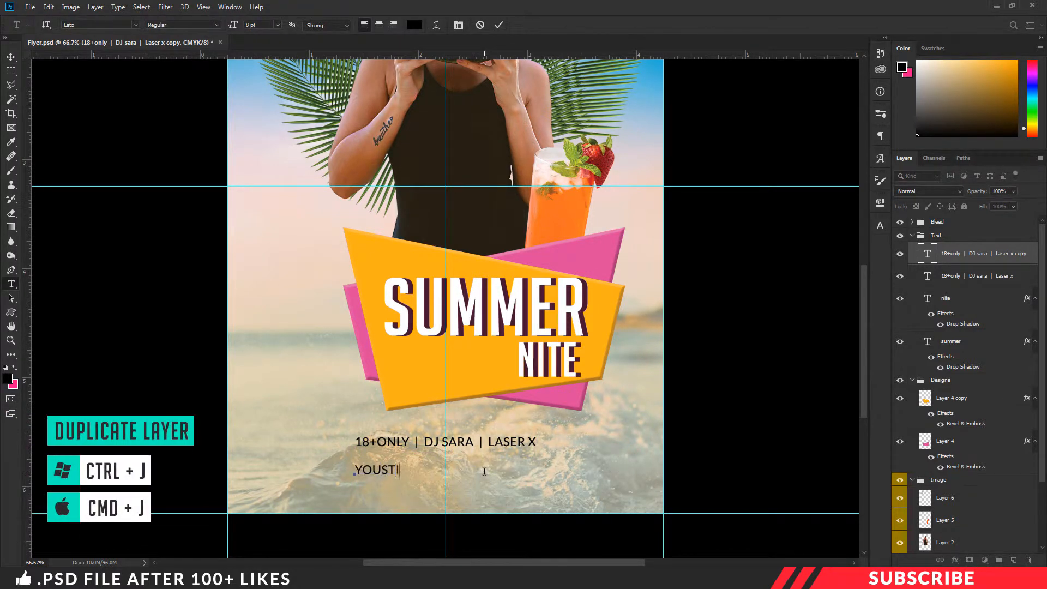
type("SITE.COM")
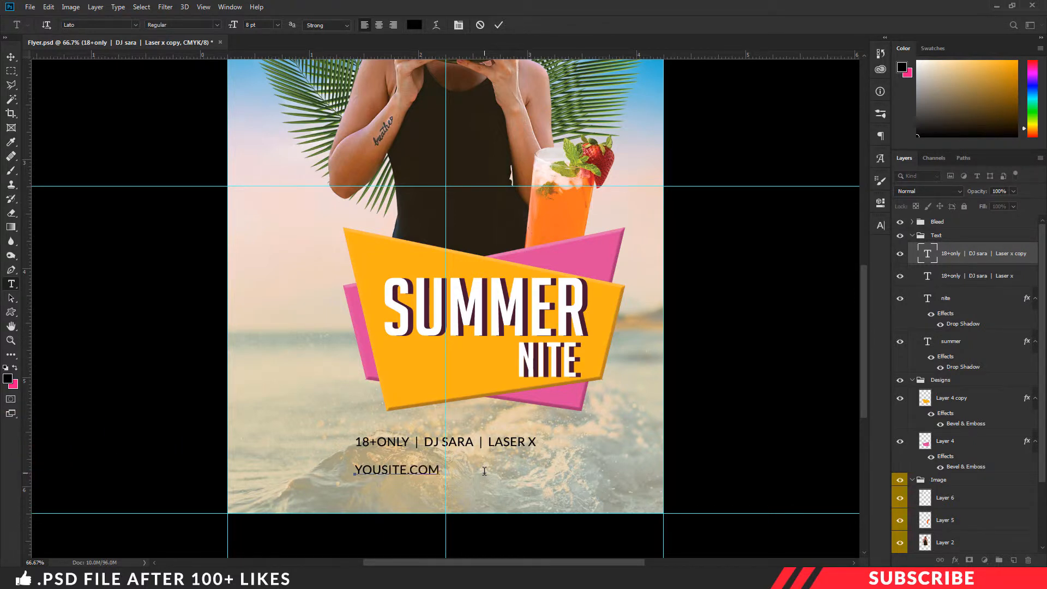
- Center YOUSITE.COM horizontally just beneath the 18+ONLY line and collapse the Text group
key("ctrl+Return")
key("v")
left_click_drag(484, 470, 529, 463)
key("ctrl+minus")
key("ctrl+minus")
left_click(912, 235)
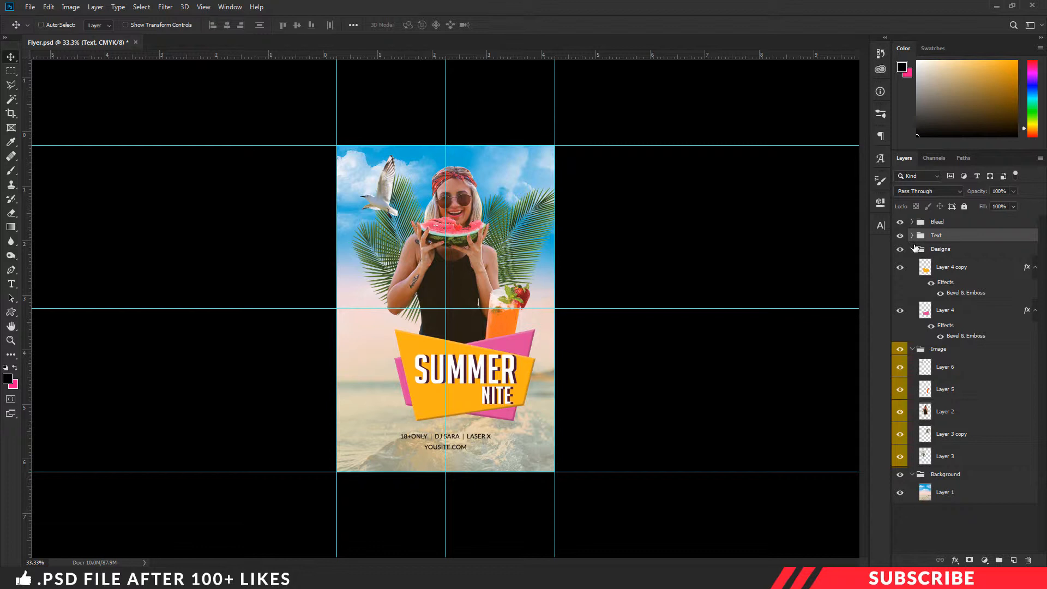
- Switch to File Explorer, open the Icons PSD from the PTE32 folder and float its document window over the flyer
key("alt+Tab")
left_click(444, 338)
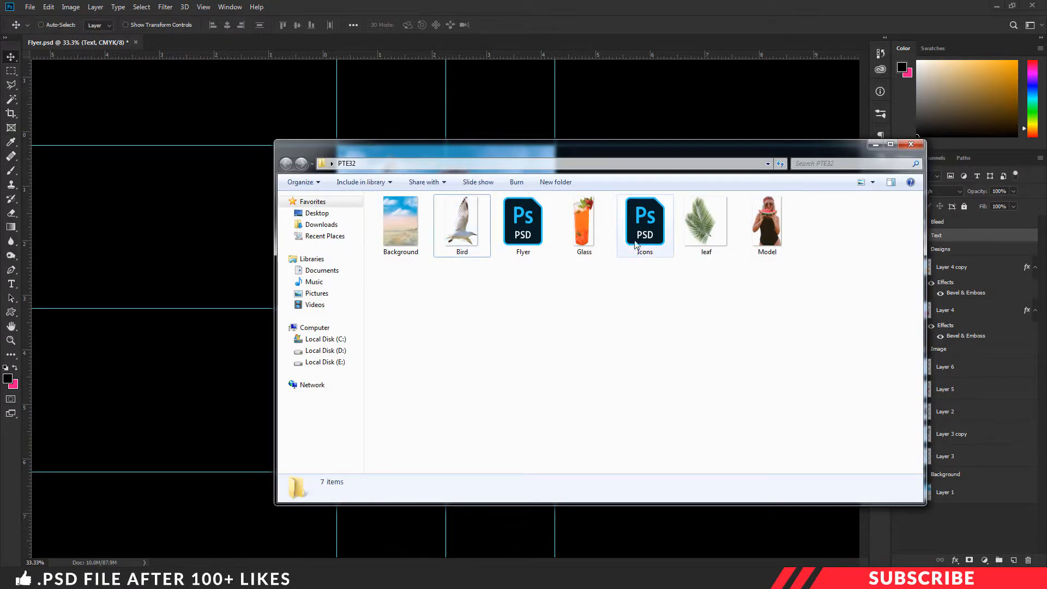
double_click(645, 227)
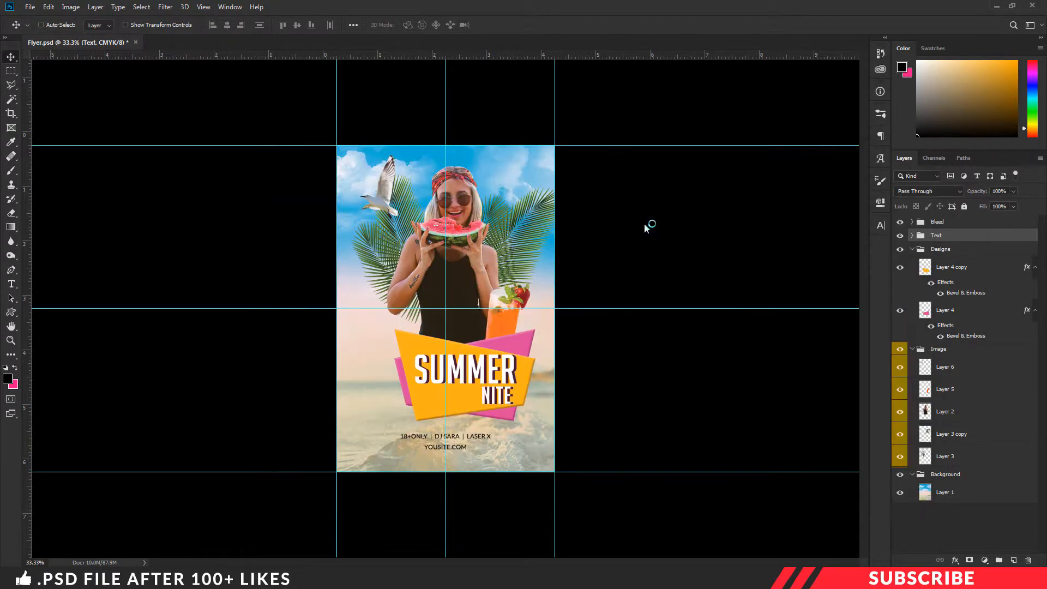
left_click_drag(221, 45, 253, 62)
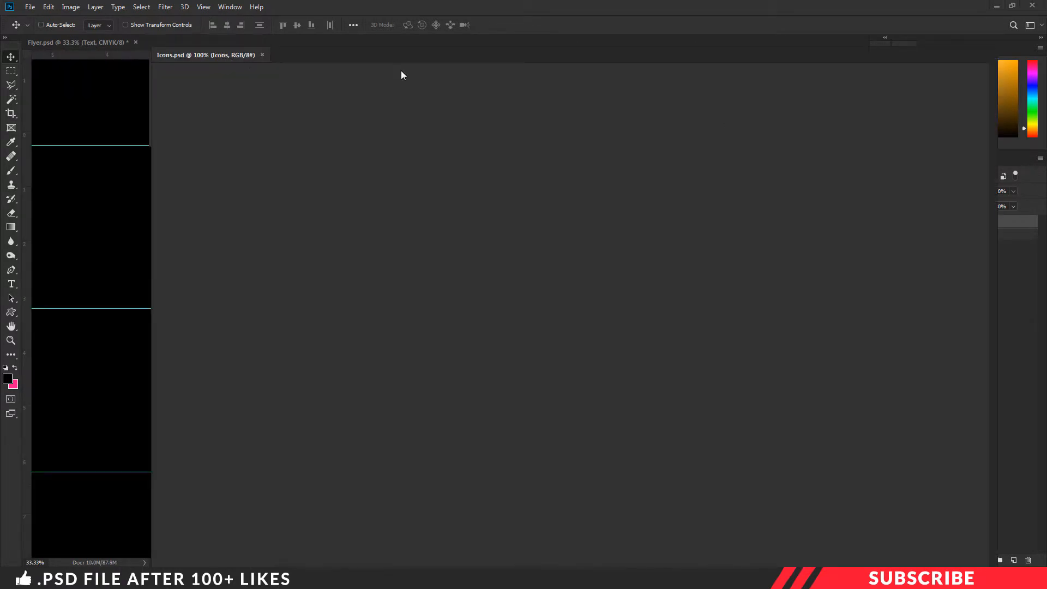
- Copy the Icons group into the flyer and move the social icons down to the flyer's bottom edge near YOUSITE.COM
left_click_drag(942, 224, 491, 297)
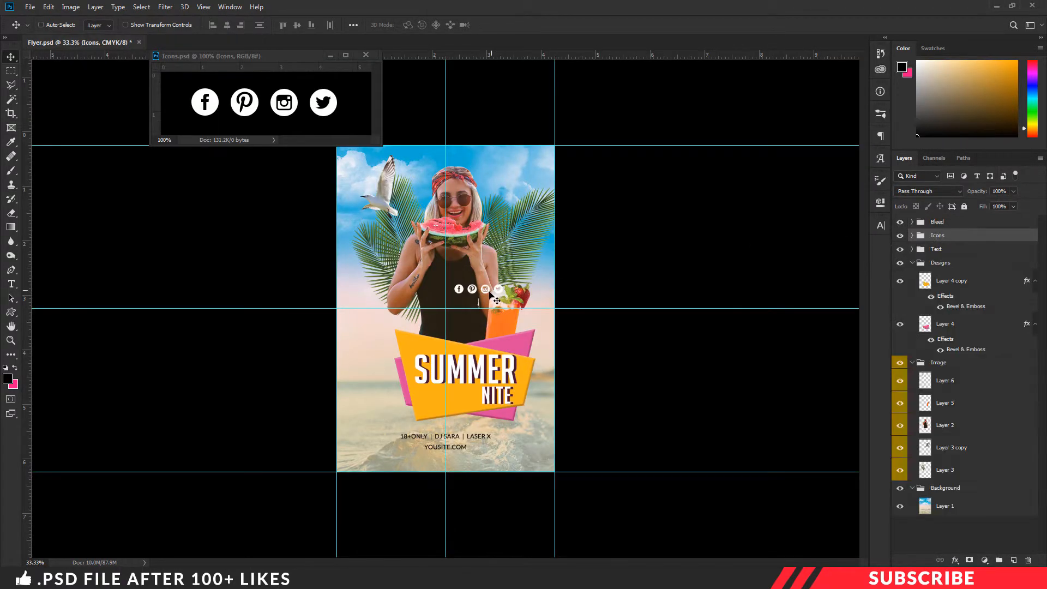
left_click(365, 55)
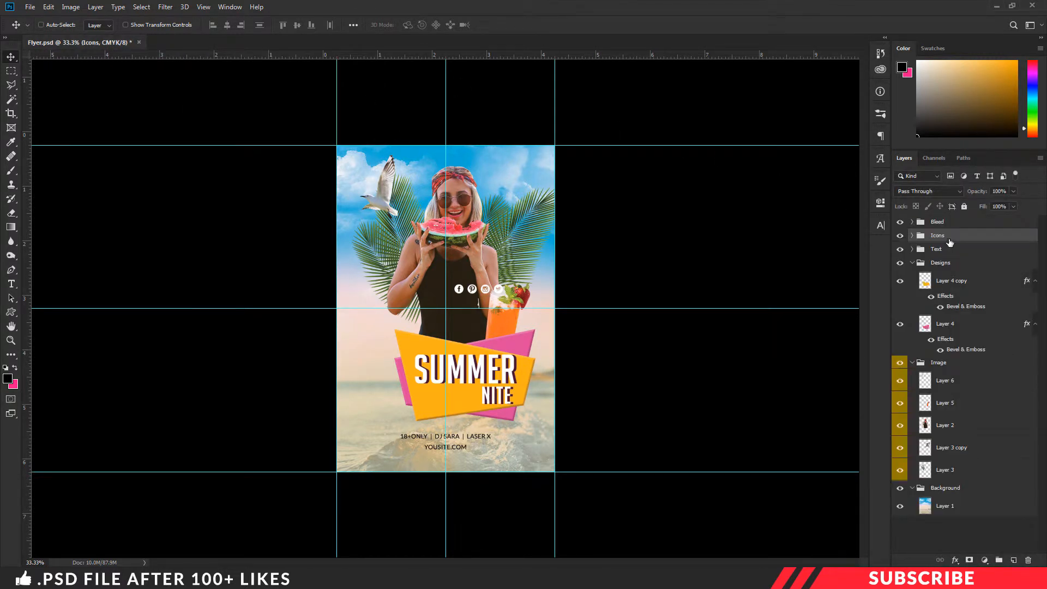
left_click(912, 263)
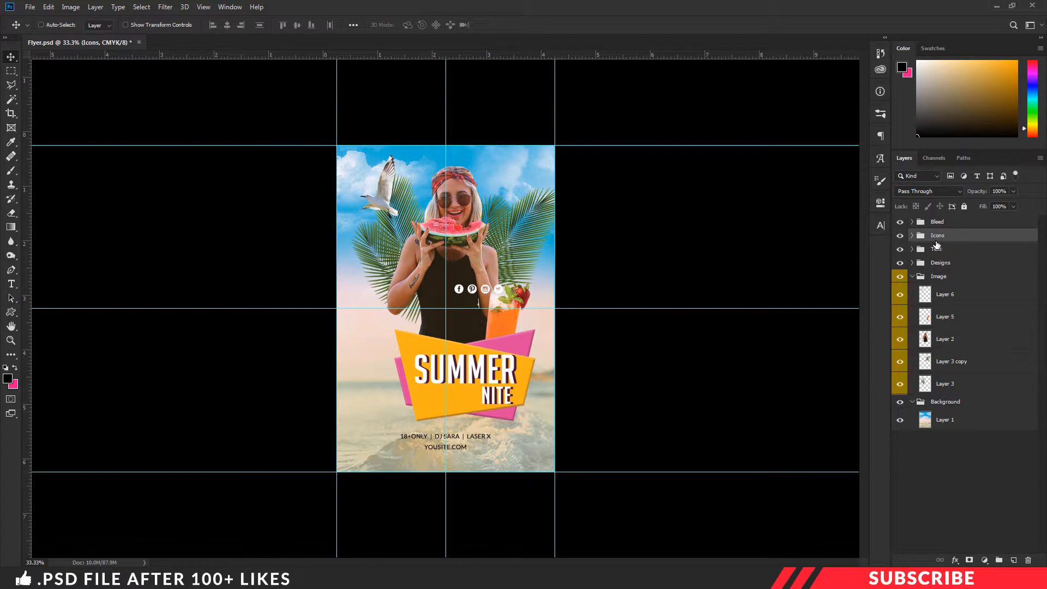
left_click_drag(497, 289, 498, 454)
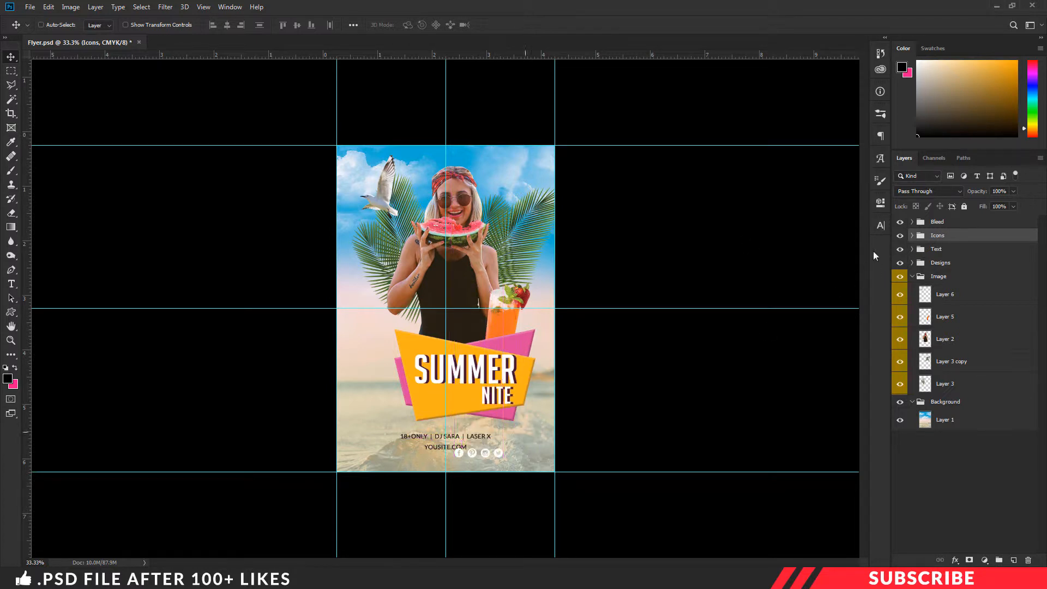
- Recolor all four social icons in the Icons group to the pink #dd4799 sampled from the shape behind the title
left_click(911, 236)
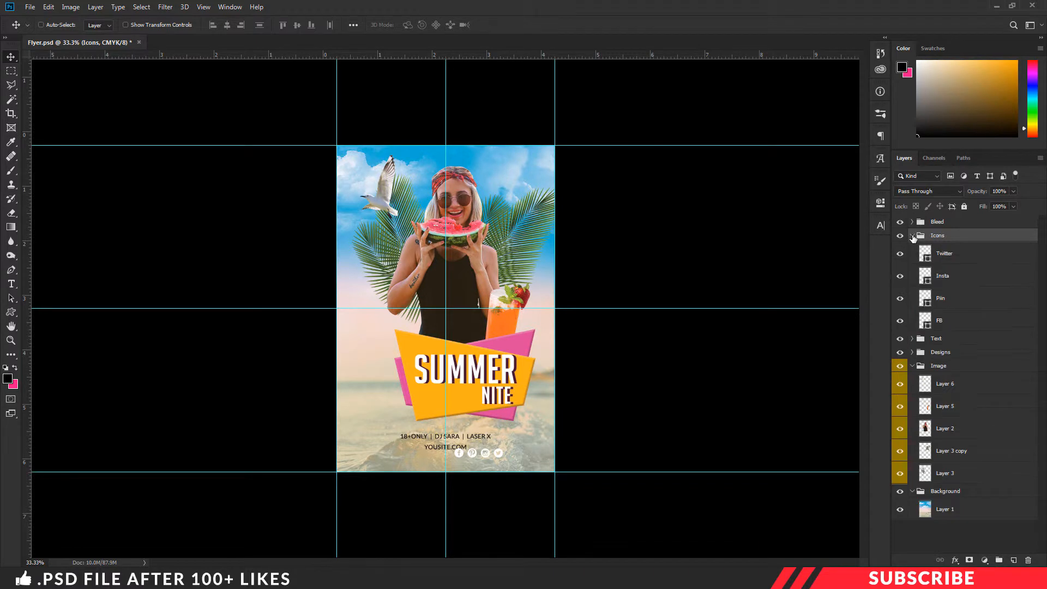
double_click(927, 324)
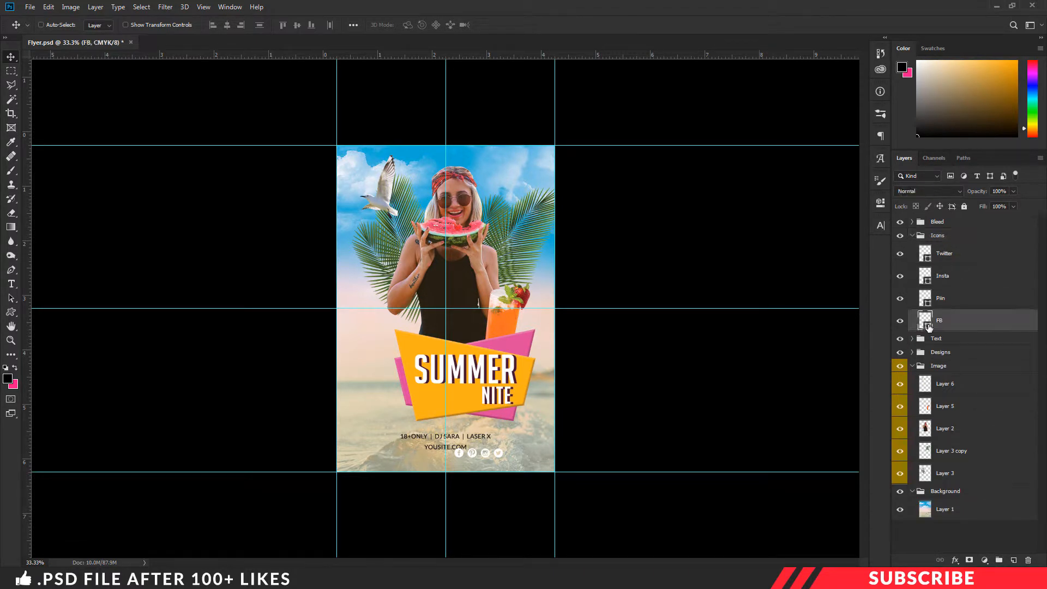
left_click(519, 344)
left_click(1006, 322)
double_click(927, 301)
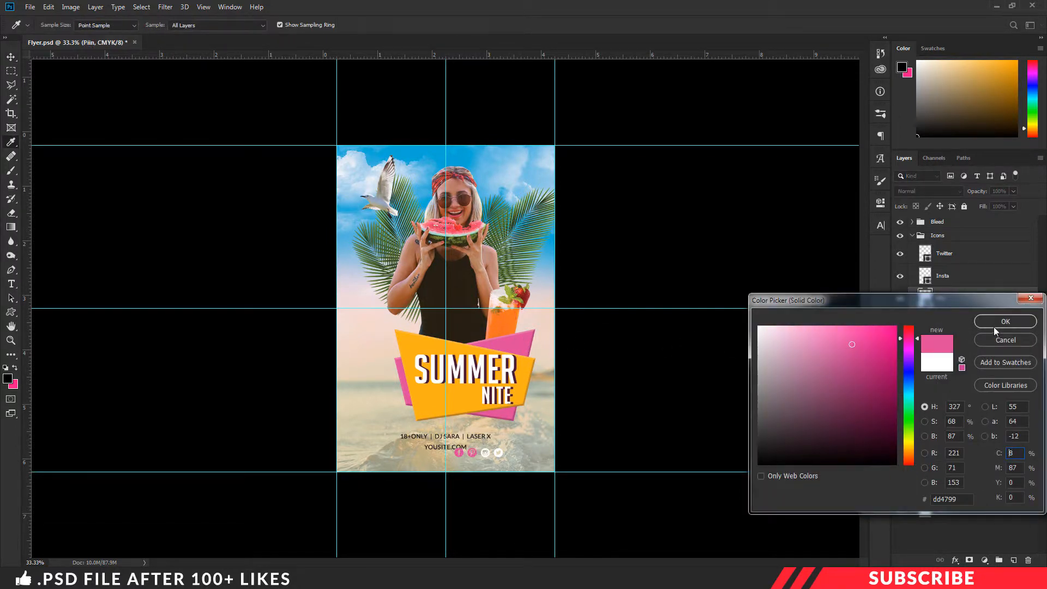
double_click(925, 276)
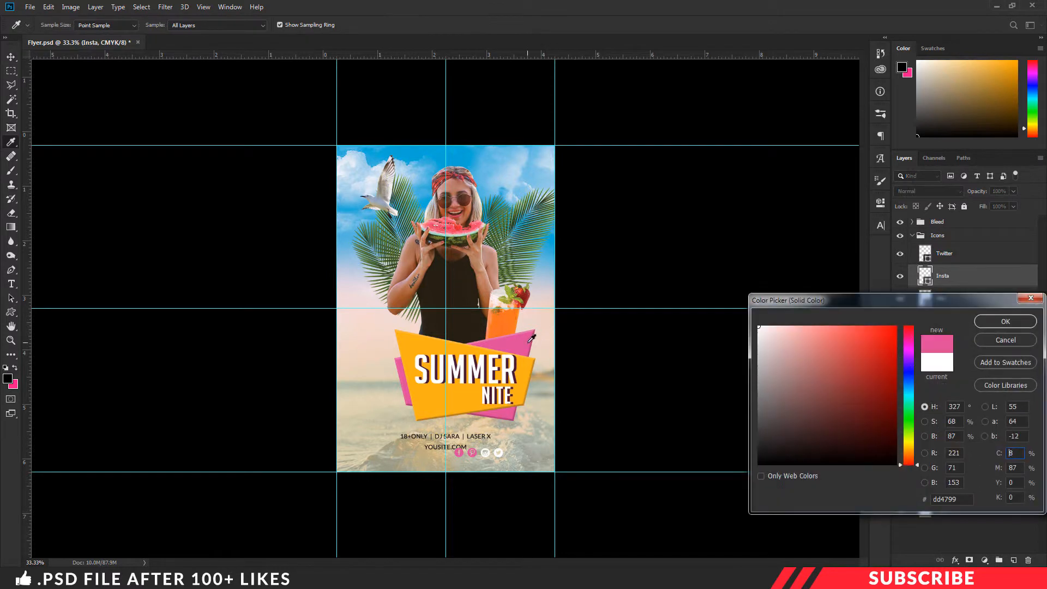
left_click(1001, 323)
double_click(925, 253)
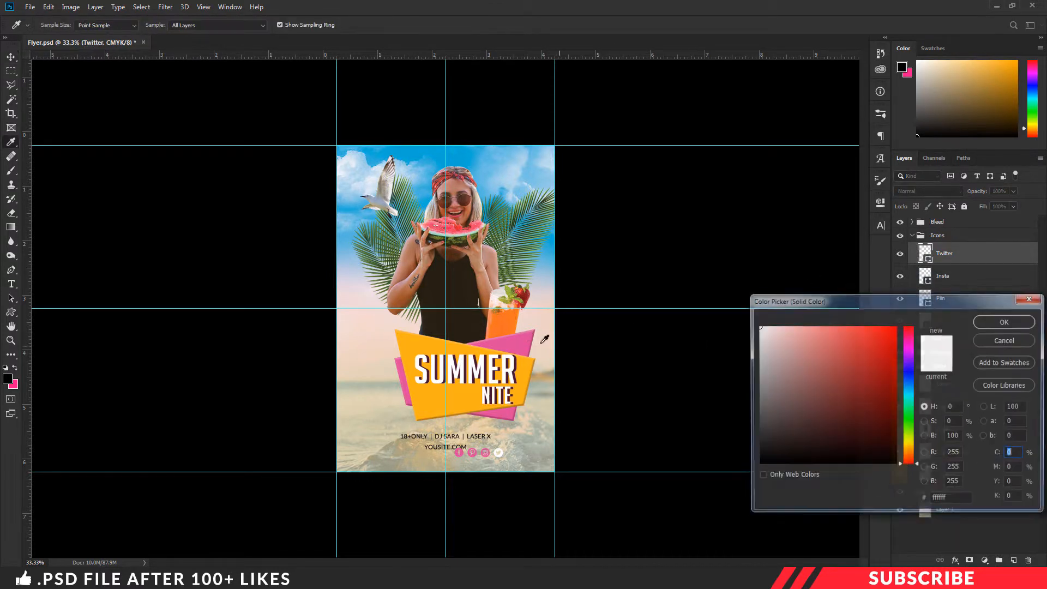
left_click(993, 327)
left_click(912, 235)
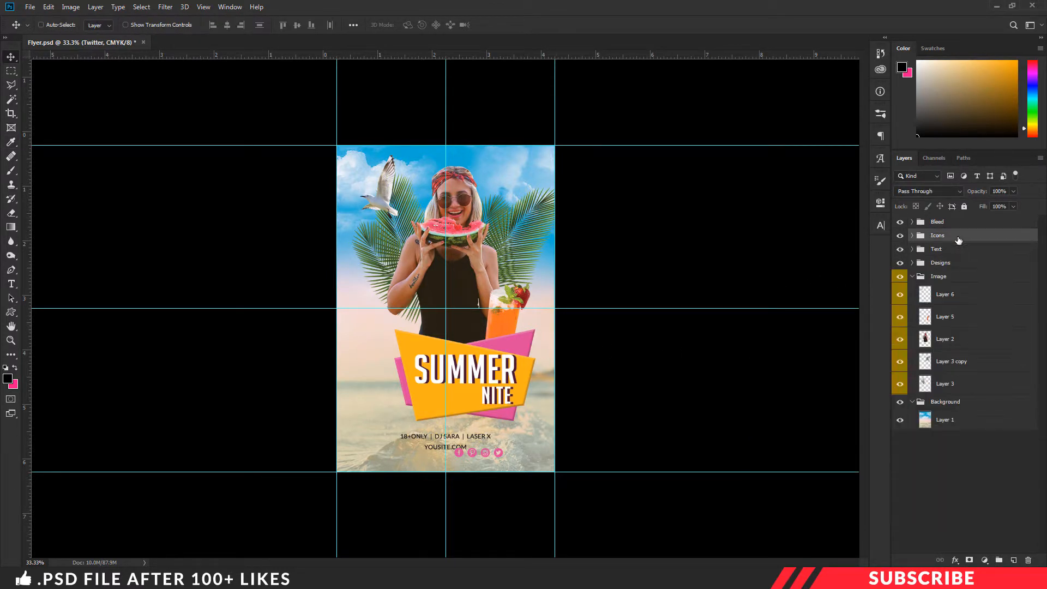
- Move the social icons so they sit centered on the flyer just beneath the YOUSITE.COM line
key("ctrl+plus")
scroll(666, 212, "down", 3)
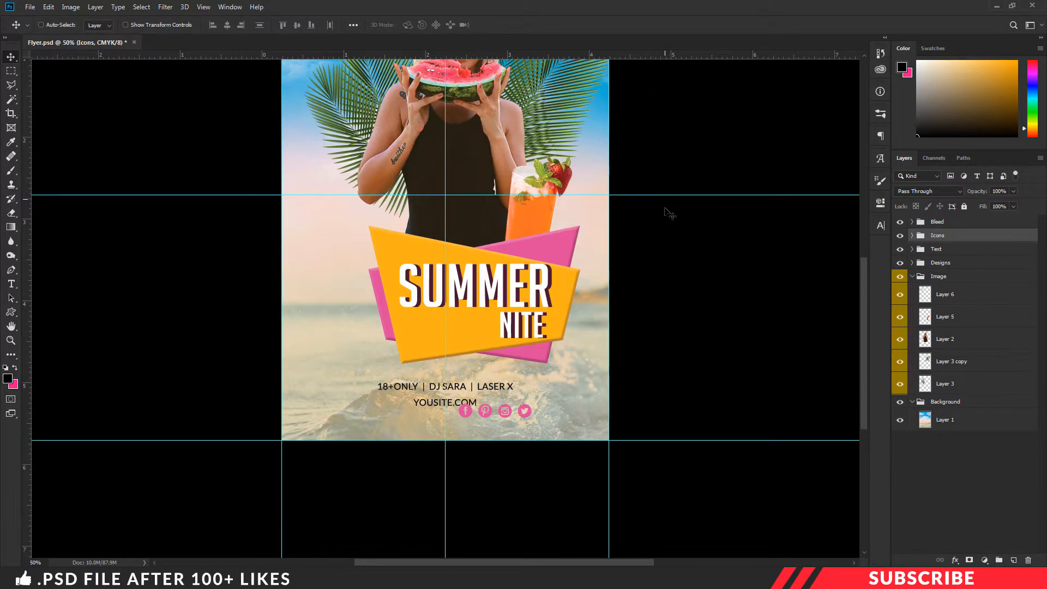
key("ctrl+t")
left_click_drag(518, 405, 470, 421)
key("Return")
key("ctrl+minus")
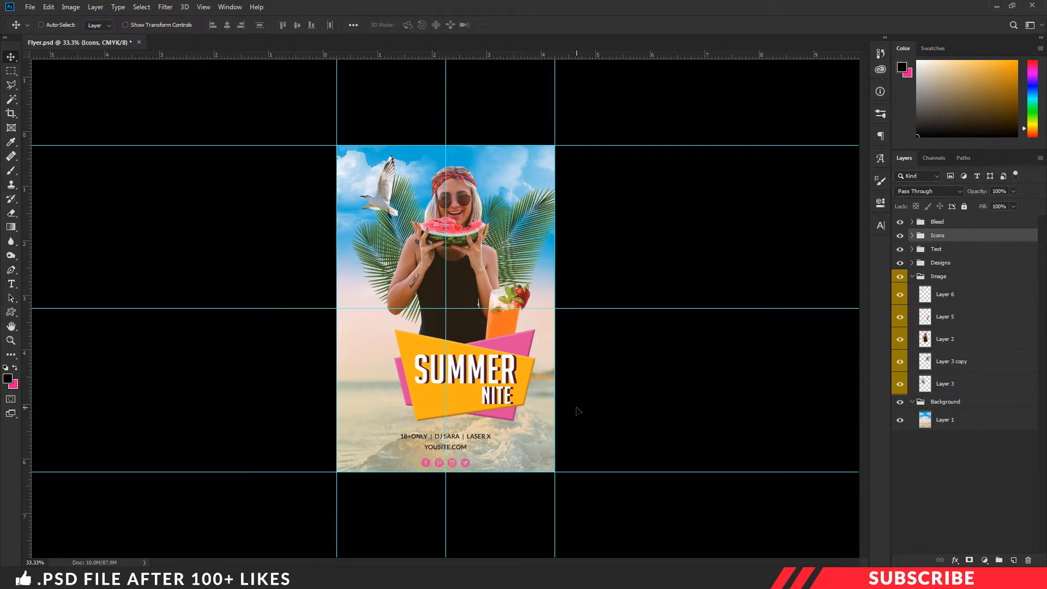
- Add a new layer above Layer 4 copy in the Designs group and set its blend mode to Linear Dodge (Add)
left_click(949, 264)
left_click(912, 263)
left_click(982, 284)
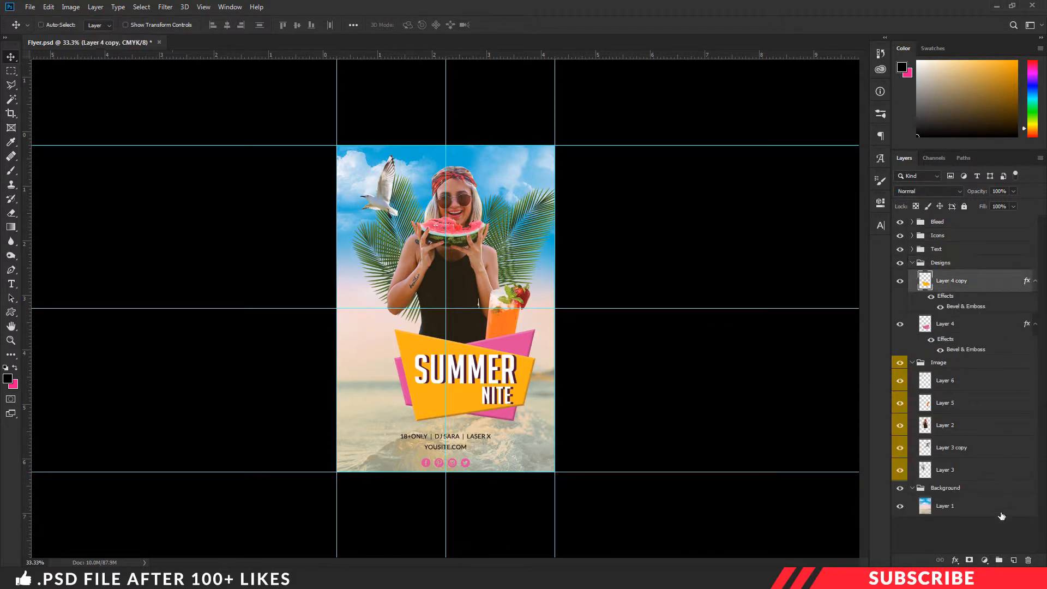
left_click(1014, 559)
left_click(937, 190)
left_click(927, 299)
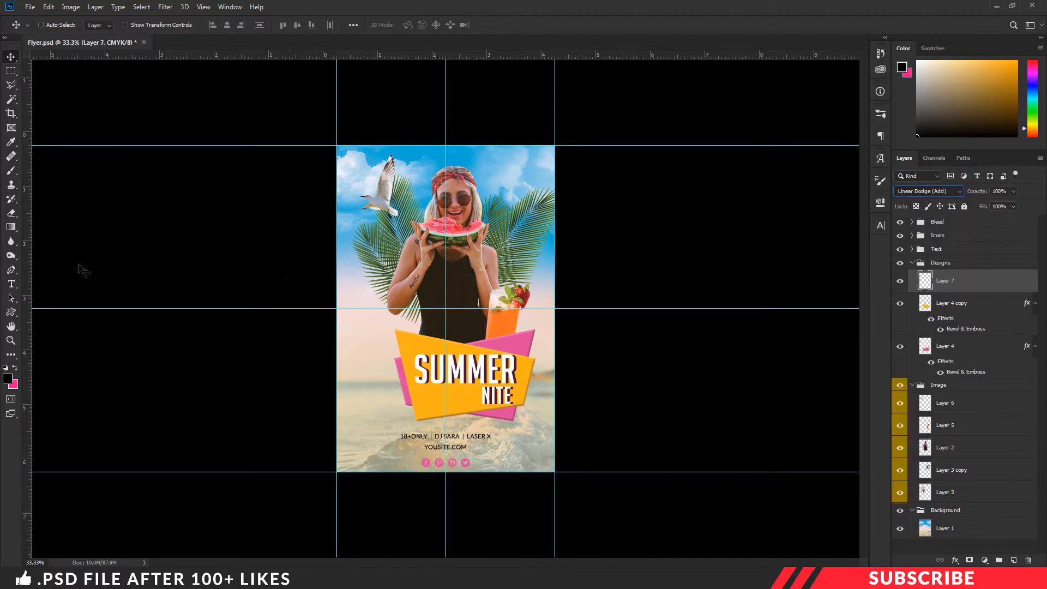
- Set the foreground color to orange #ffac00 and ready the Brush tool with the soft round tip at 0% hardness
left_click(7, 378)
left_click(895, 326)
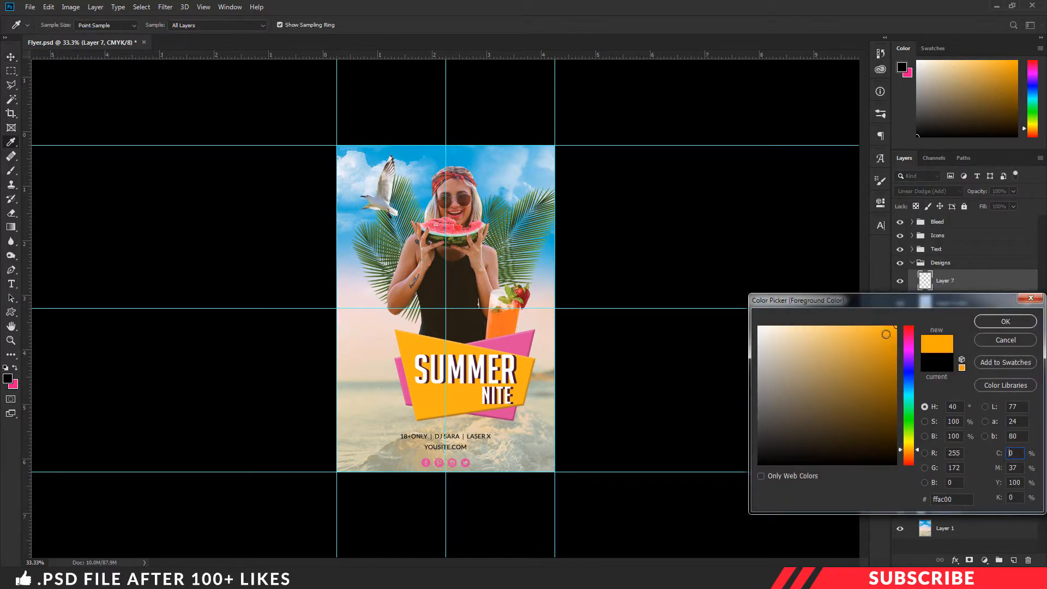
left_click(1005, 321)
key("b")
right_click(10, 176)
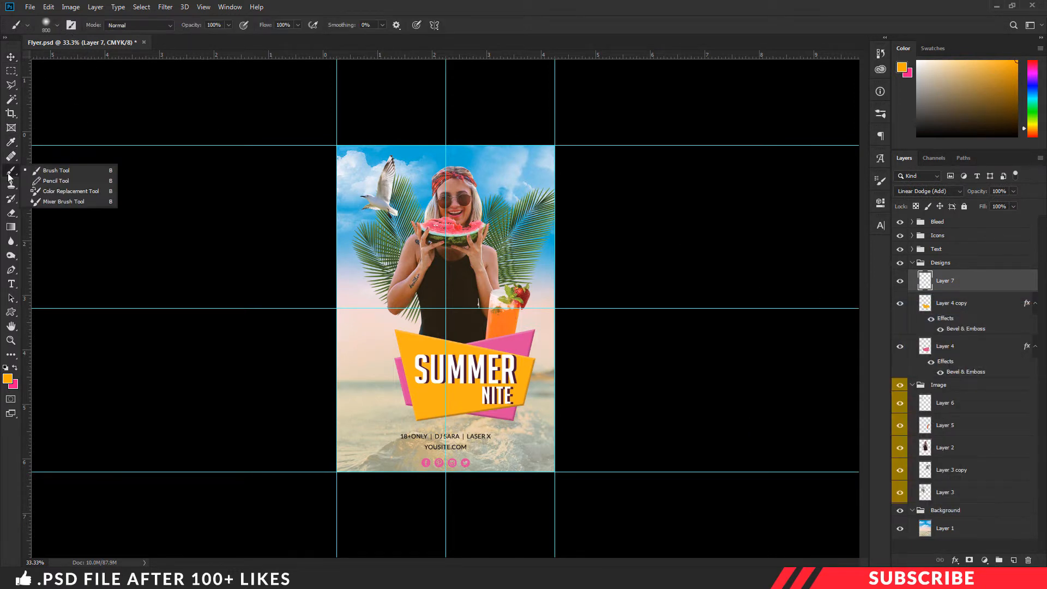
left_click(40, 168)
left_click(50, 20)
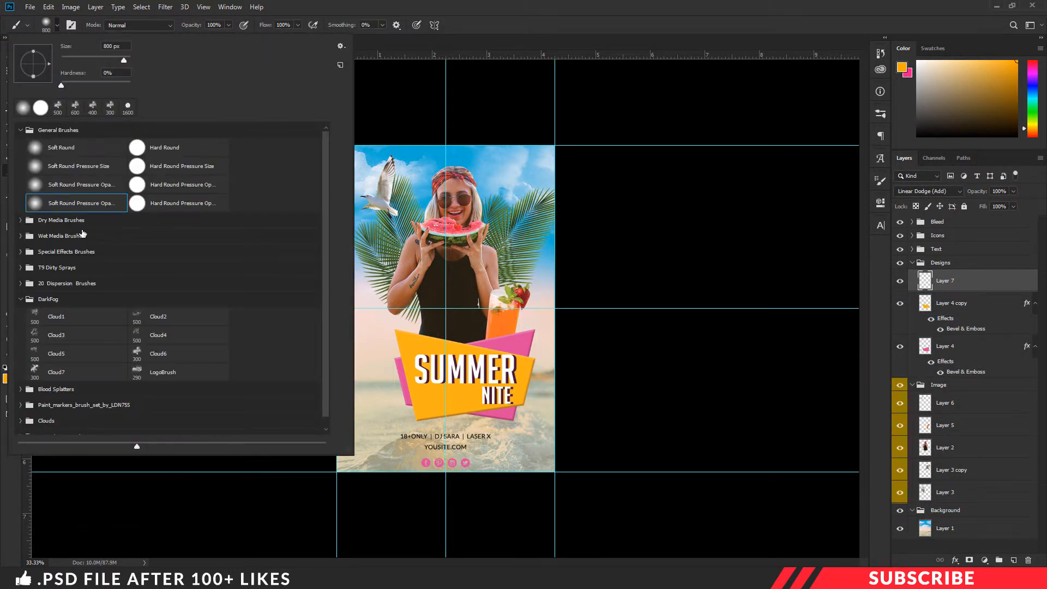
left_click(600, 4)
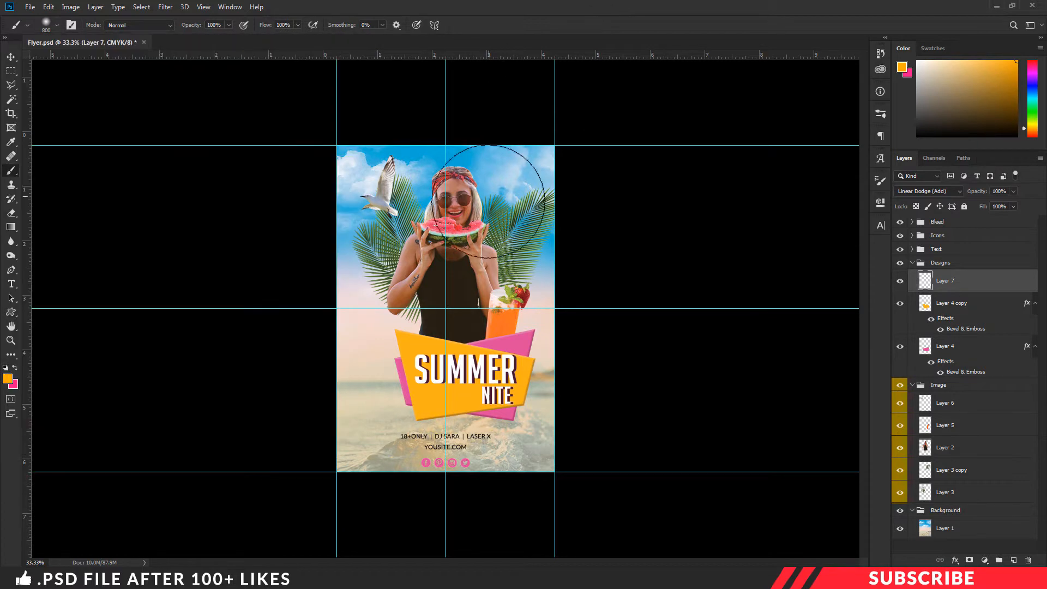
- Reduce the brush size to 600 px and dab an orange glow onto the center of the yellow title shape
key("ctrl+plus")
key("bracketleft")
key("bracketleft")
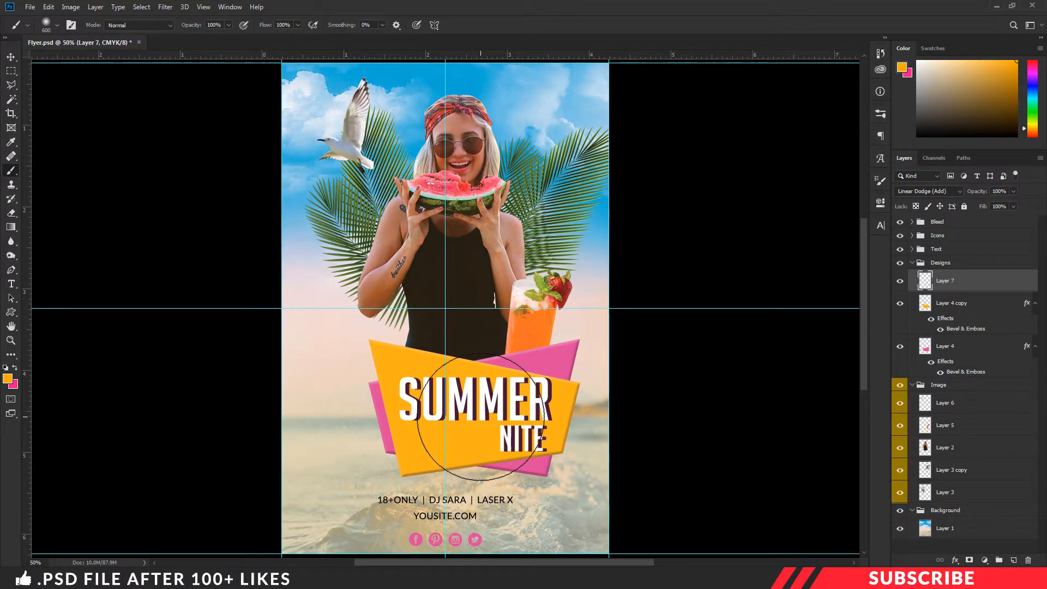
left_click(480, 417)
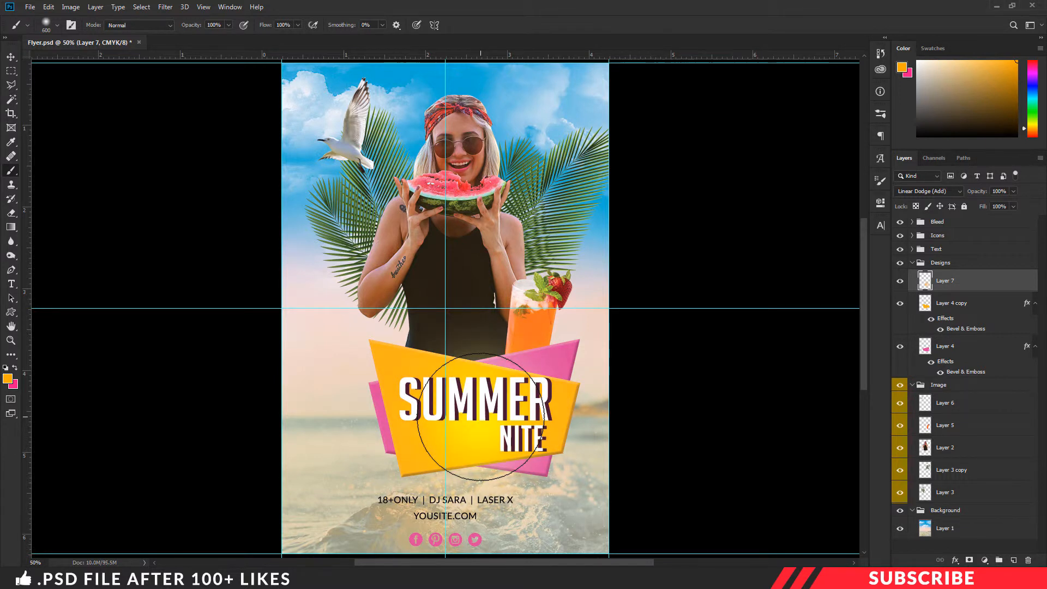
- Shrink the brush to about 300 px and dab an orange glow over the drink glass beside the woman
key("bracketleft")
key("bracketleft")
key("bracketleft")
key("bracketleft")
key("bracketleft")
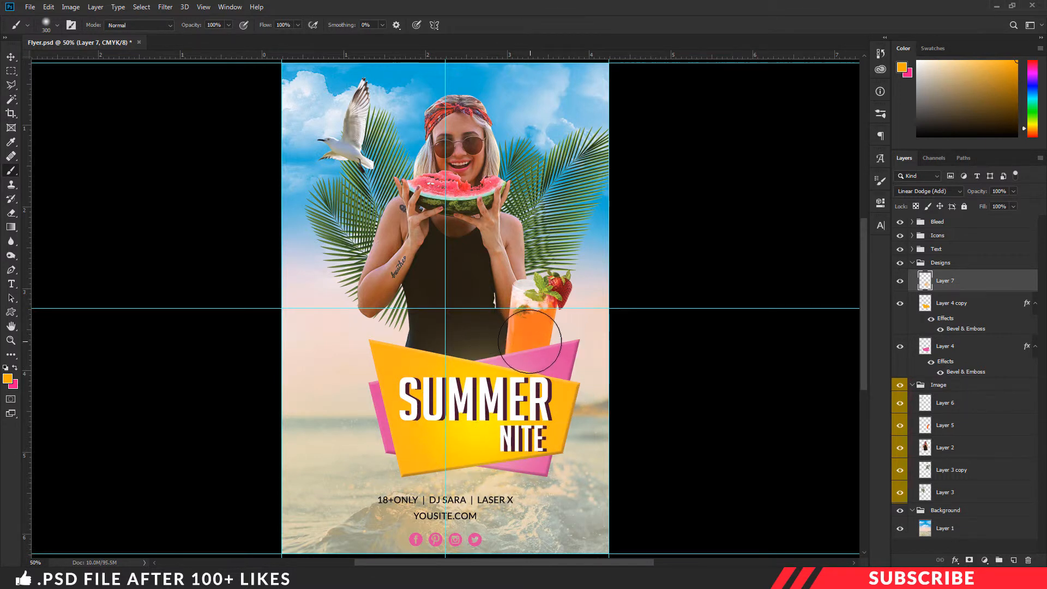
left_click(524, 335)
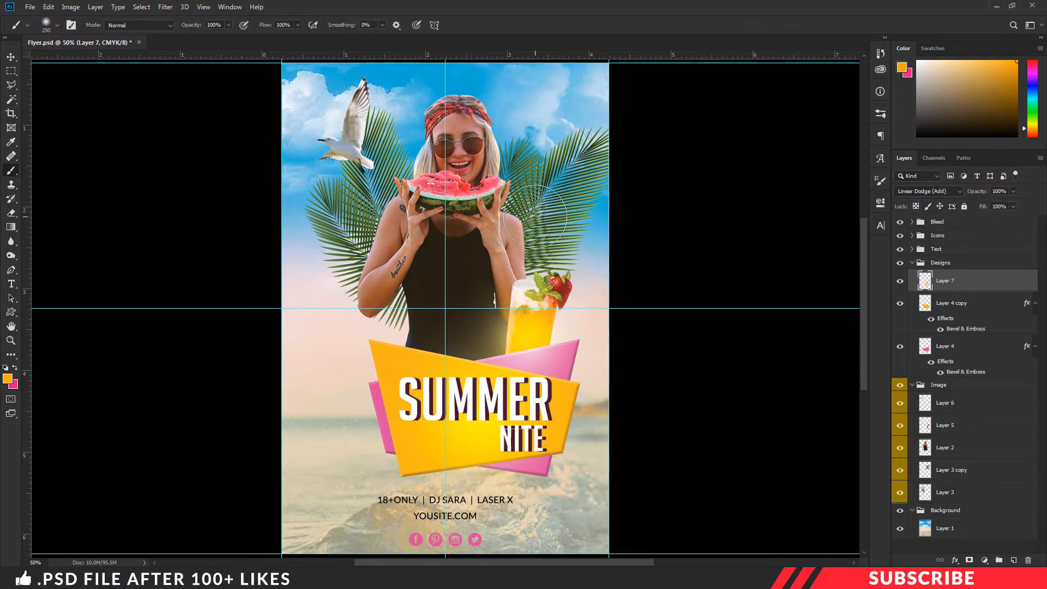
- Lower the brush opacity to 53% and paint a soft orange glow on the palm leaf above the drink
key("bracketleft")
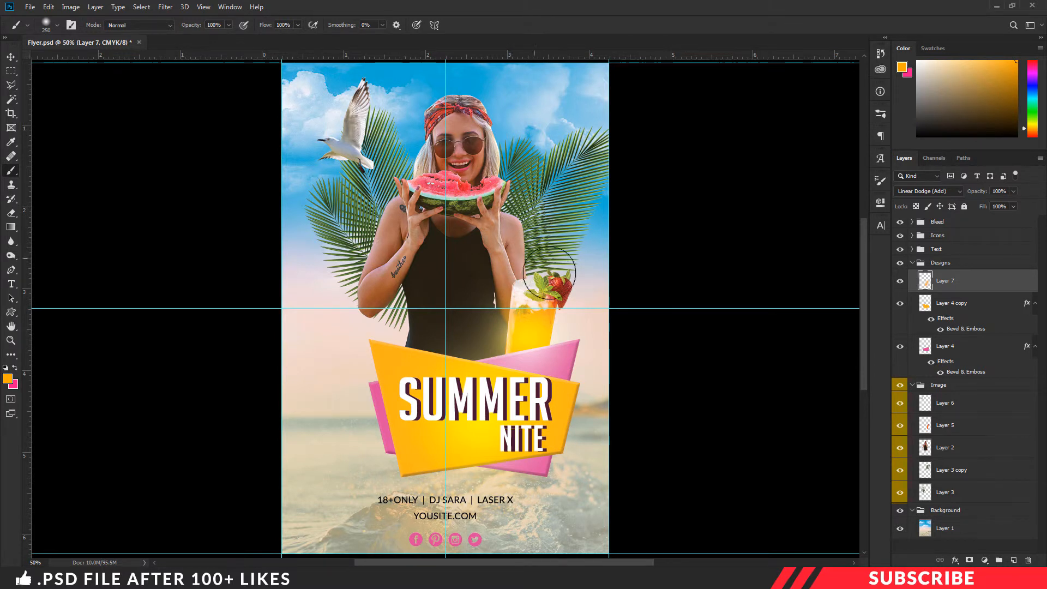
left_click(228, 26)
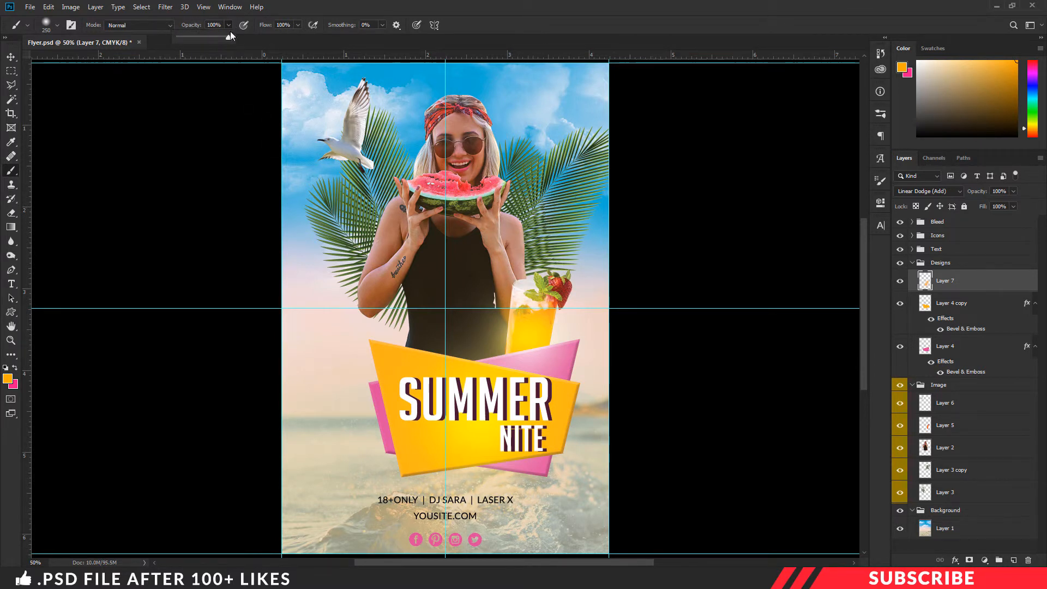
left_click_drag(207, 36, 205, 36)
key("bracketright")
key("bracketright")
key("bracketleft")
key("bracketleft")
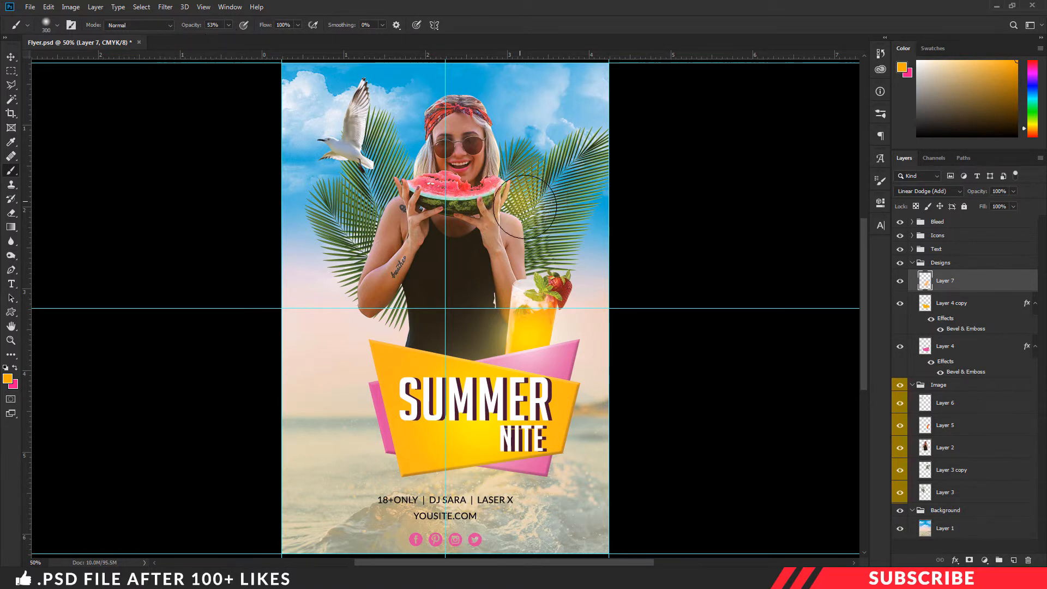
- Add orange glows beside the woman's waist opposite the drink and on the seagull's tail, reducing the brush to 200 px for the tail
left_click_drag(367, 161, 370, 166)
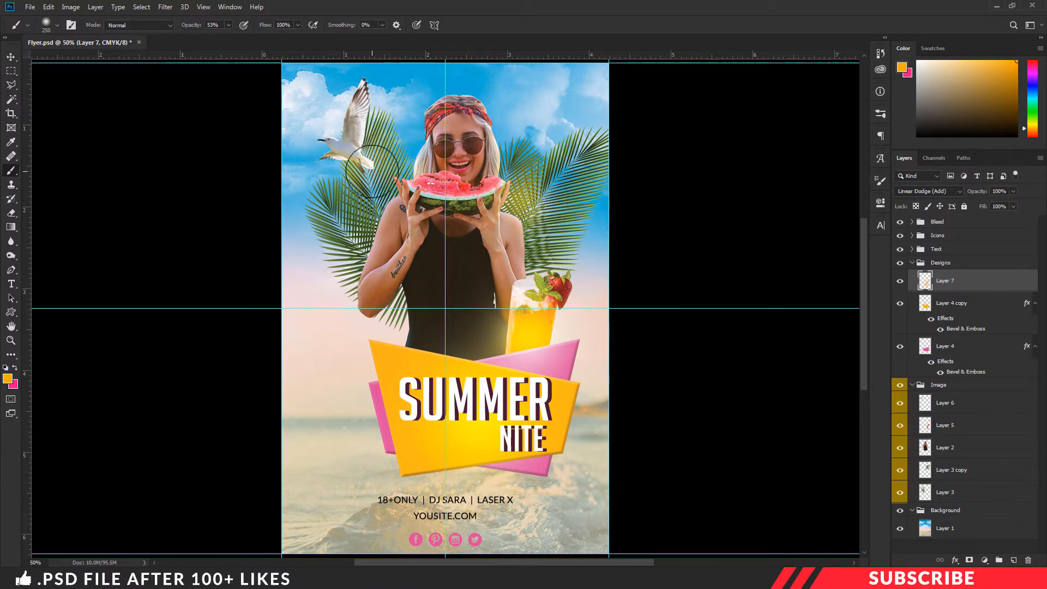
left_click(407, 316)
key("bracketleft")
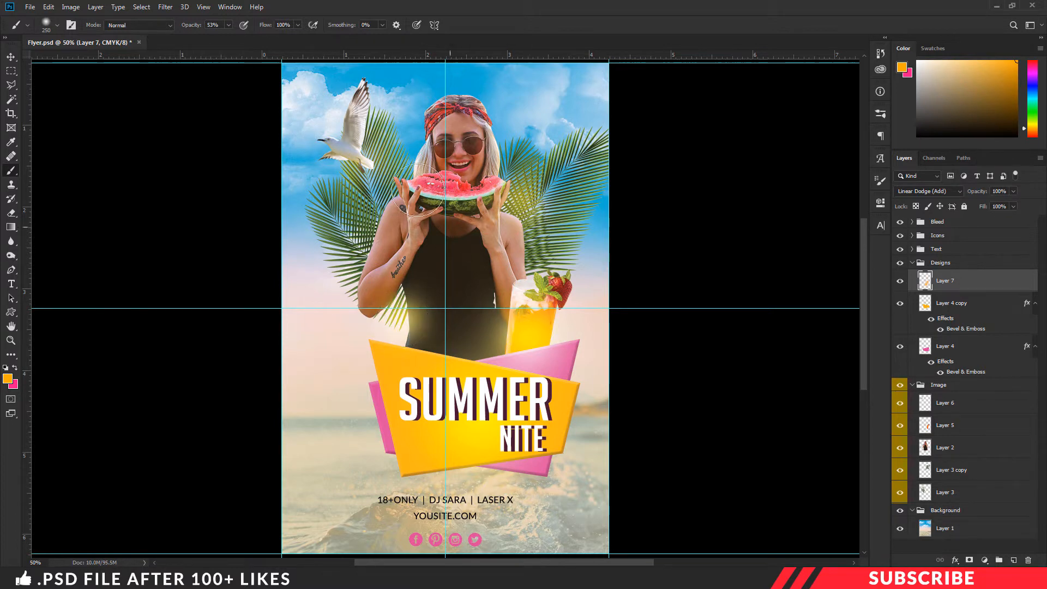
left_click(365, 165)
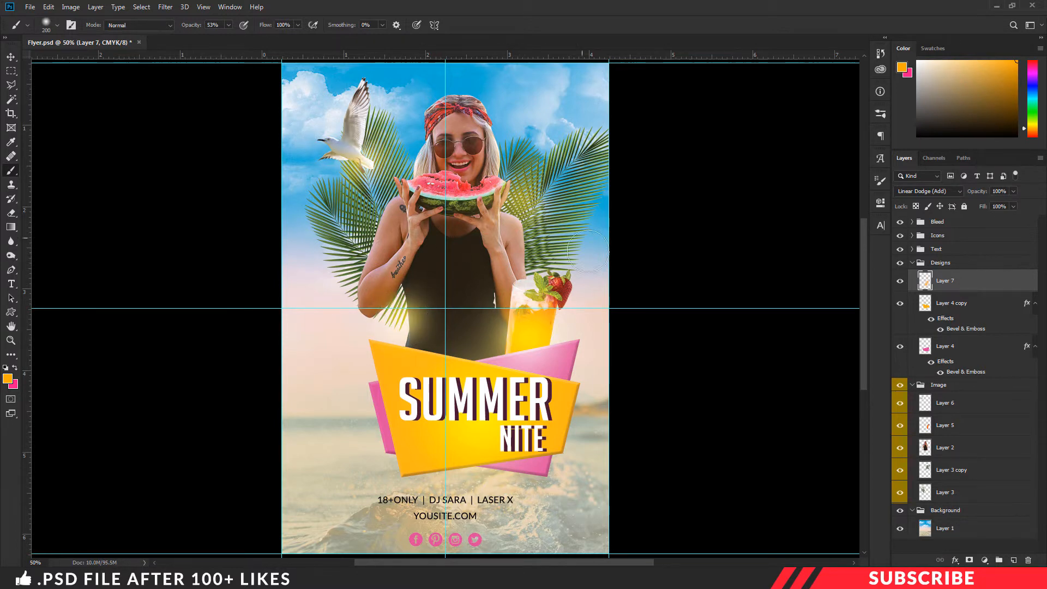
key("ctrl+minus")
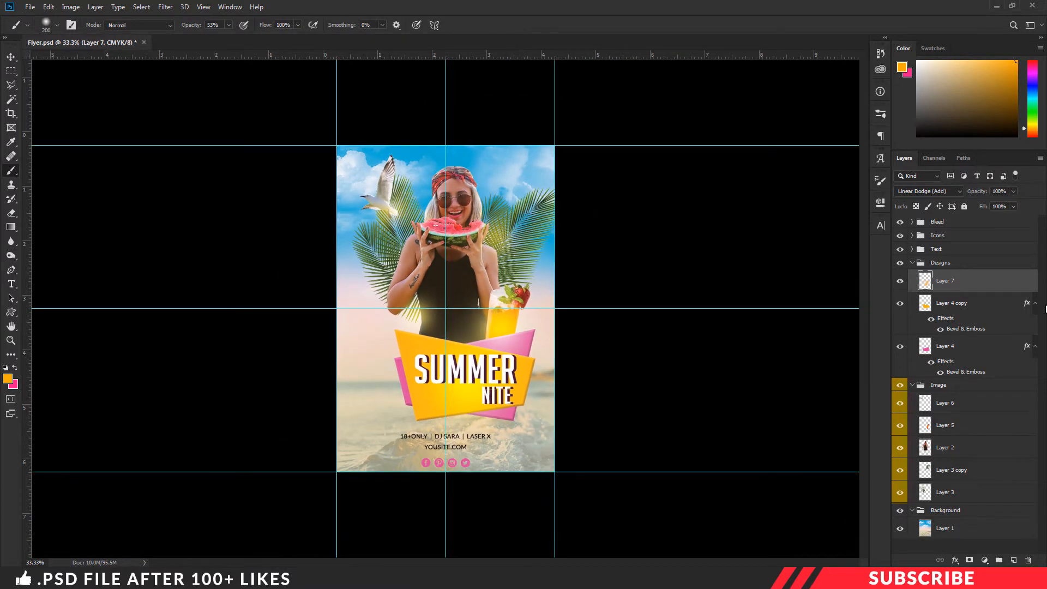
- Change the foreground color to light blue #16cbff
left_click(8, 379)
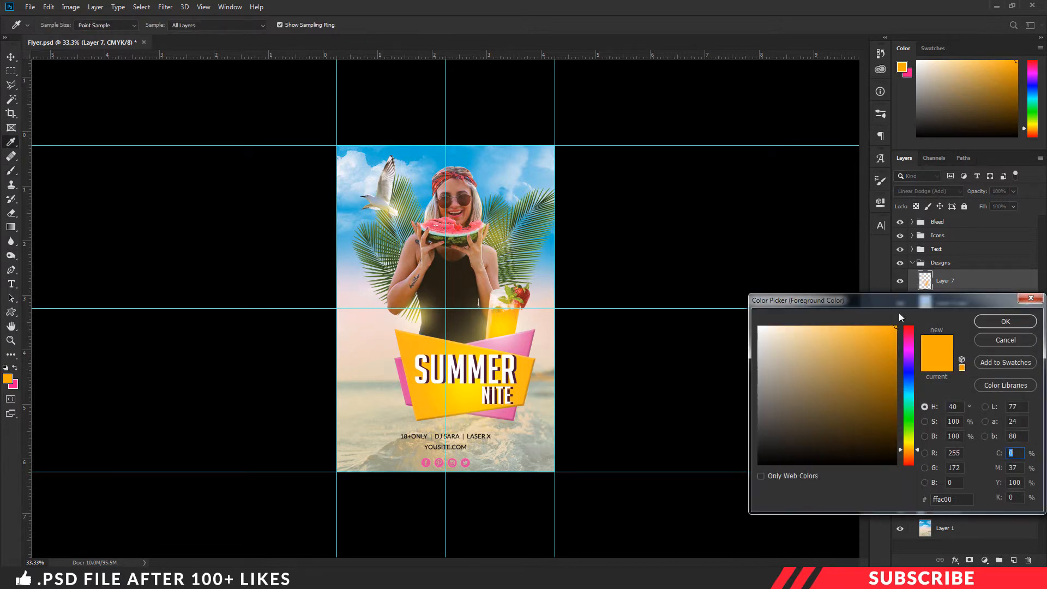
left_click_drag(902, 428, 905, 390)
left_click_drag(893, 355, 884, 318)
left_click(1005, 321)
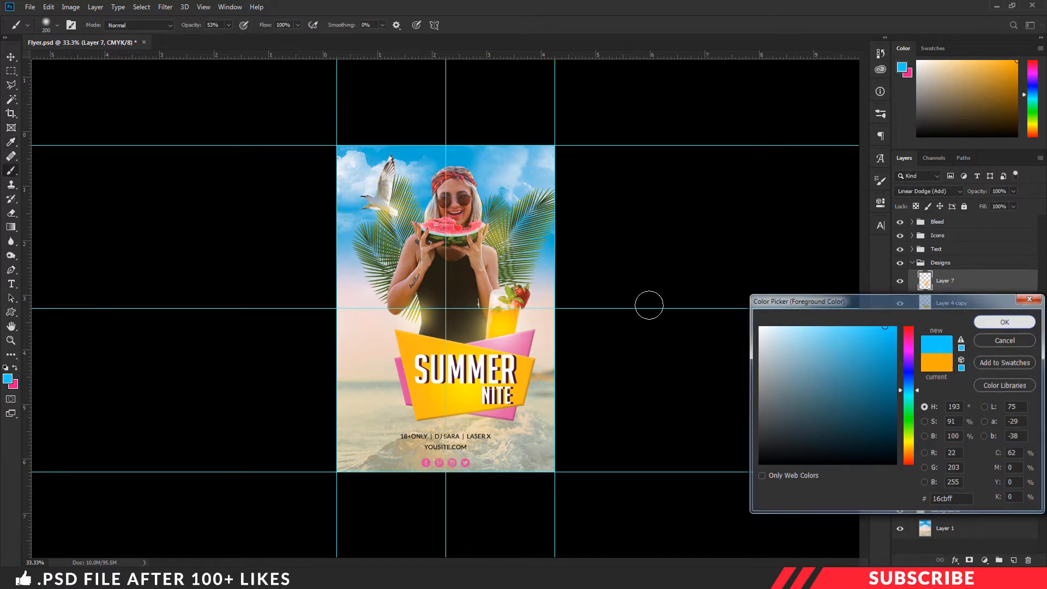
- Enlarge the brush to 900 px and paint a light blue glow along the flyer's bottom edge around the social icons
key("bracketright")
key("bracketright")
key("bracketright")
key("bracketright")
key("bracketright")
key("bracketright")
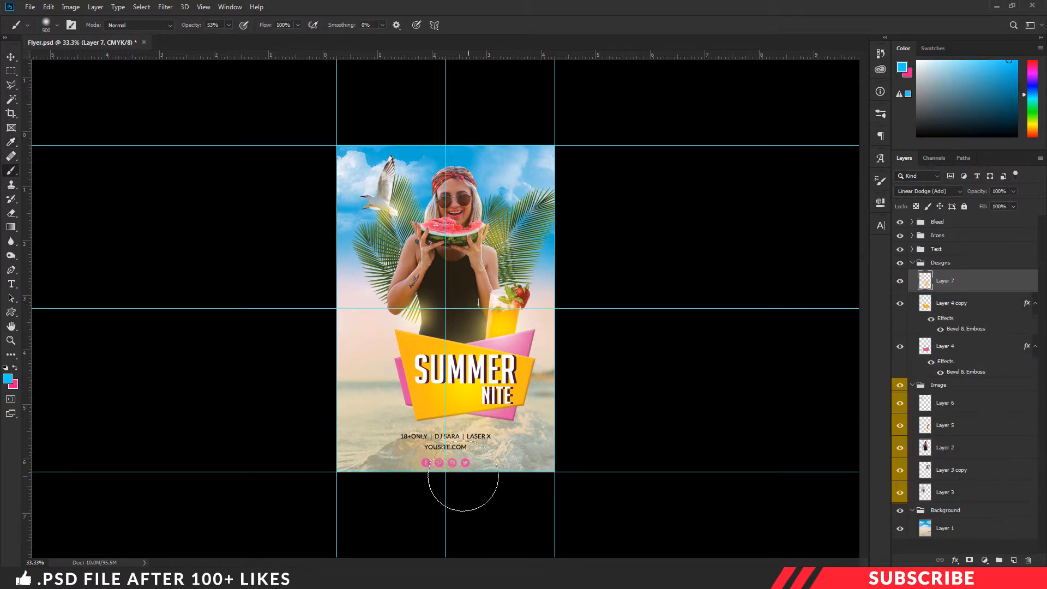
key("bracketright")
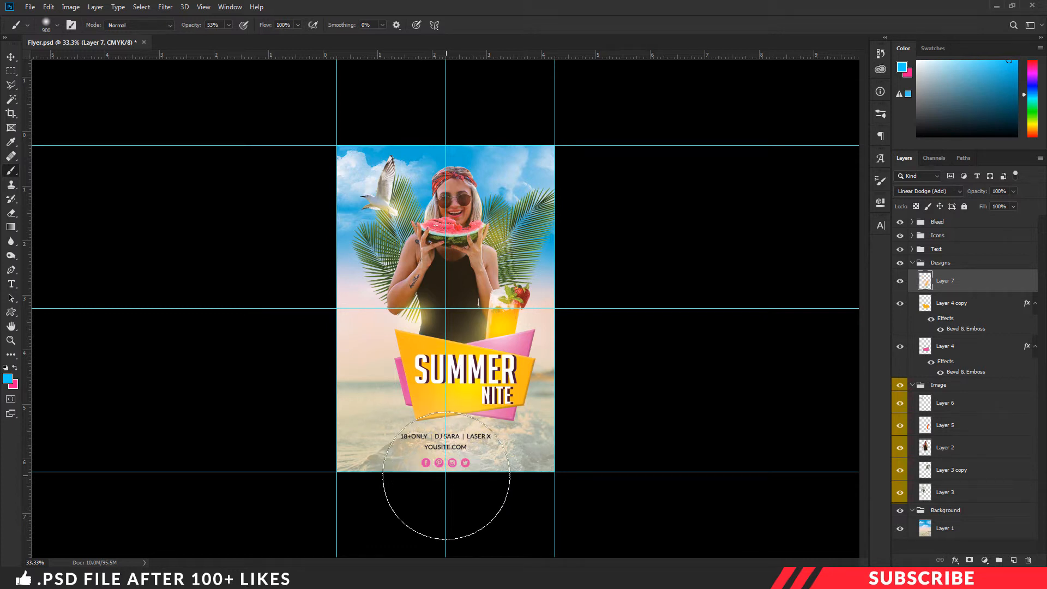
- Hide the guides to view the whole flyer unobstructed
key("ctrl+plus")
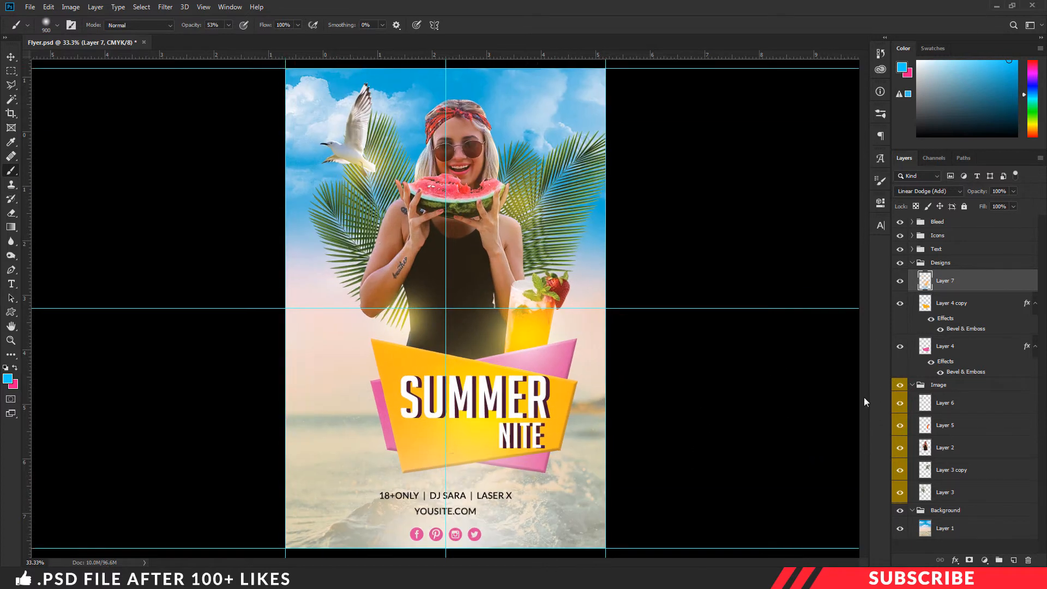
key("ctrl+minus")
key("ctrl+semicolon")
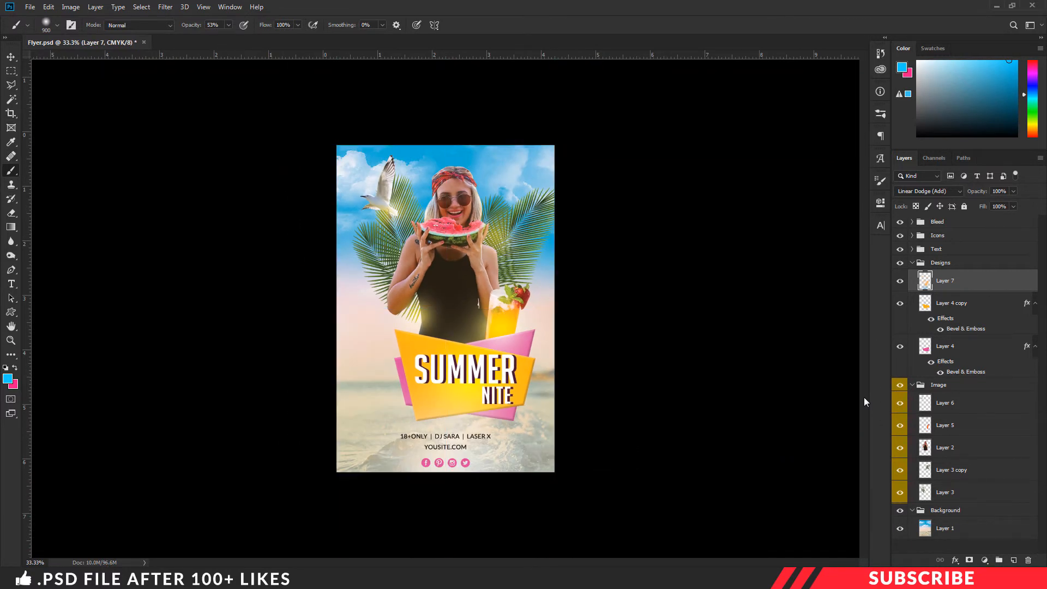